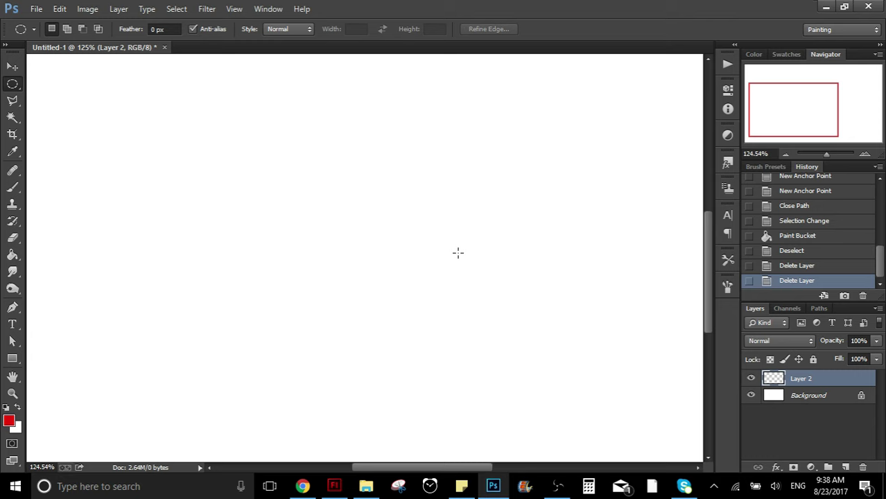
Paint a red zigzag test stroke with the Brush tool, then undo it.
left_click(12, 188)
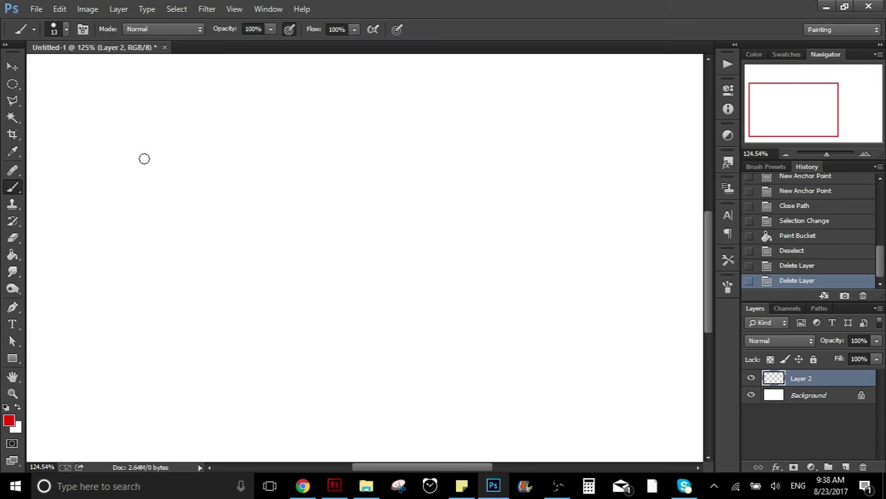
mouse_move(145, 158)
left_mouse_down()
mouse_move(326, 249)
mouse_move(450, 186)
mouse_move(589, 164)
mouse_move(582, 239)
left_mouse_up()
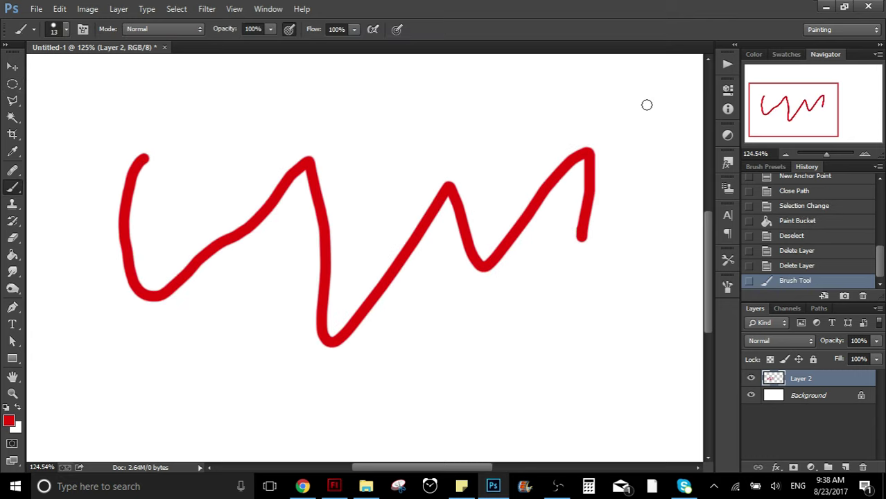
key("ctrl+z")
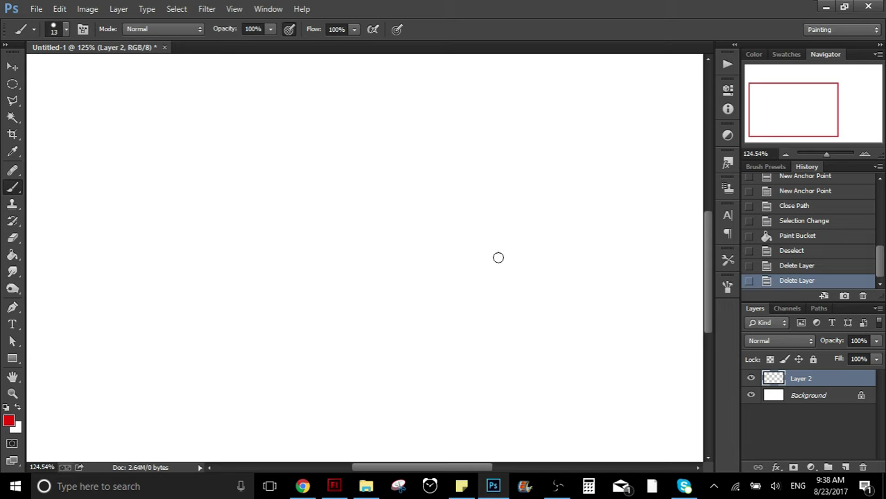
Reset the colours to the default black foreground and white background.
scroll(537, 216, "up", 1)
scroll(537, 216, "up", 1)
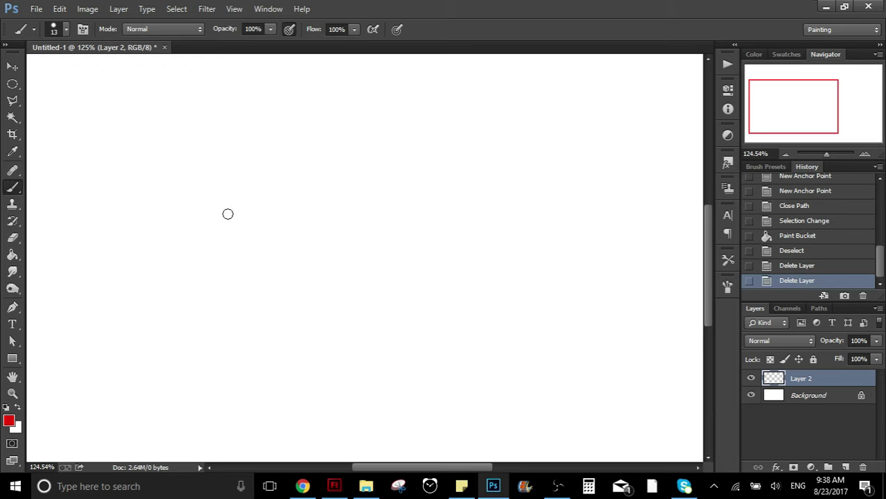
left_click(6, 408)
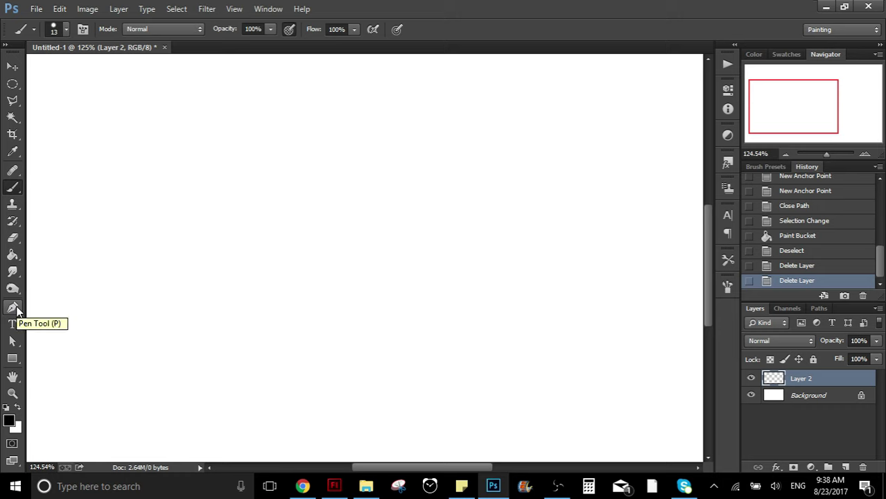
Place four Pen anchors from upper left, dipping low, up to the upper right.
left_click(13, 309)
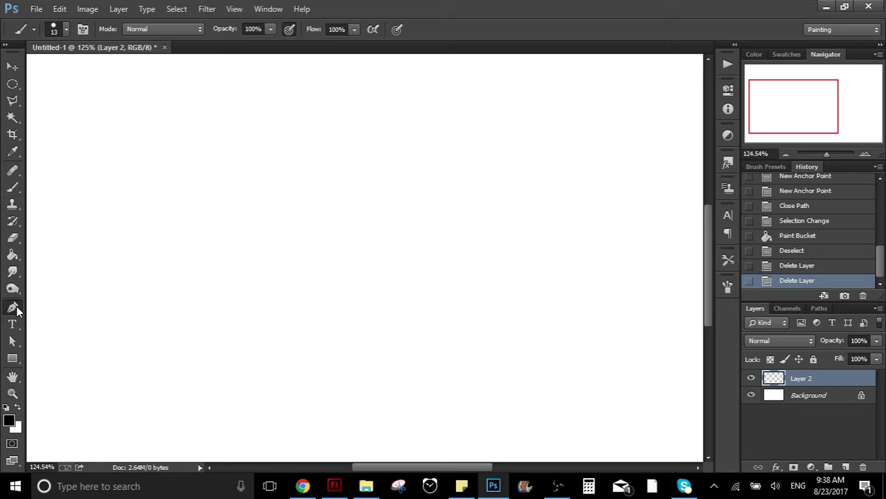
left_click(101, 181)
left_click(205, 327)
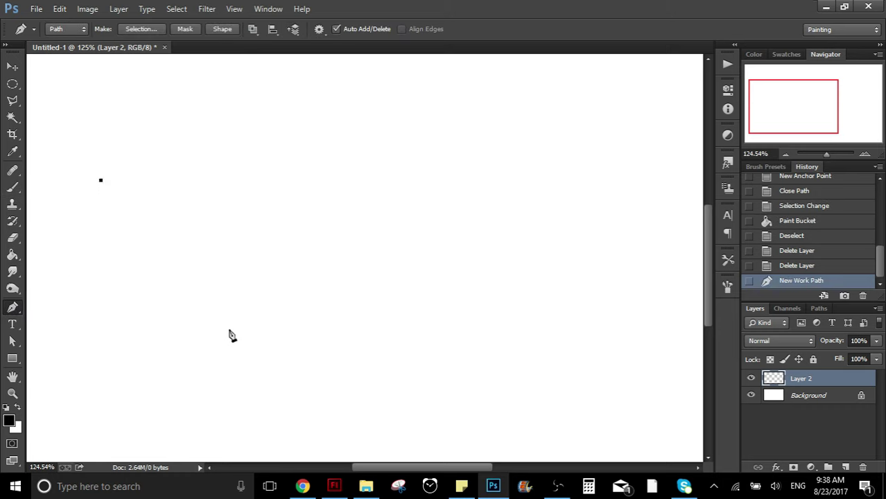
left_click(427, 287)
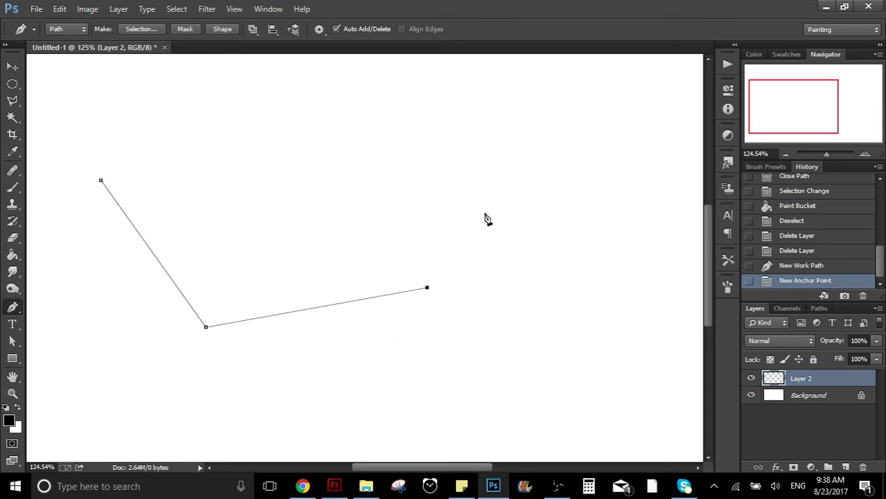
left_click(555, 148)
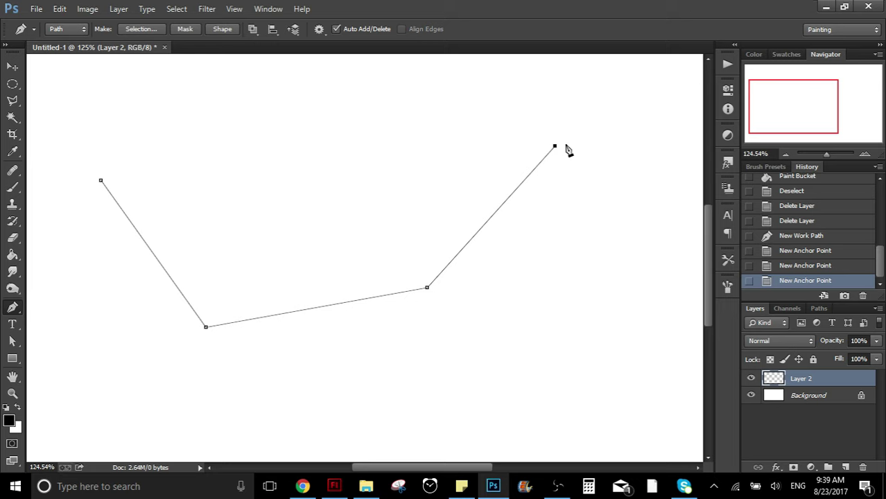
Add anchors on the bottom, right and left segments and drag them into smooth curves.
left_click(301, 312)
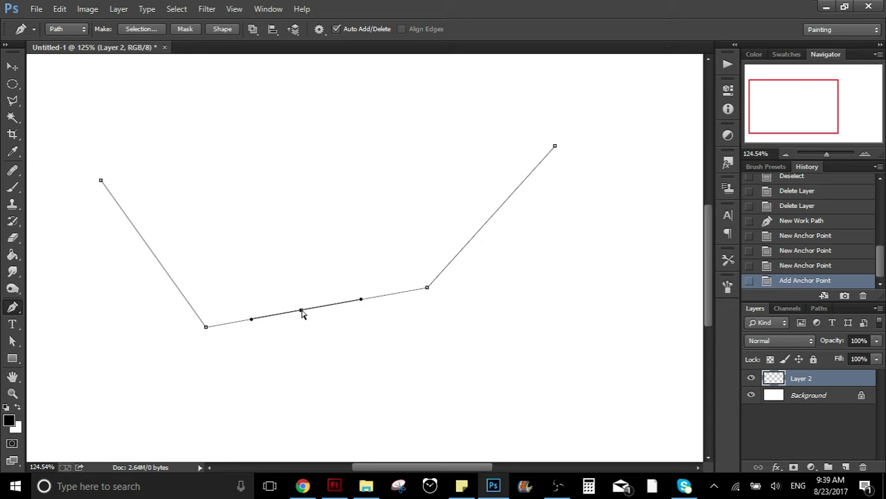
left_click_drag(300, 311, 314, 364)
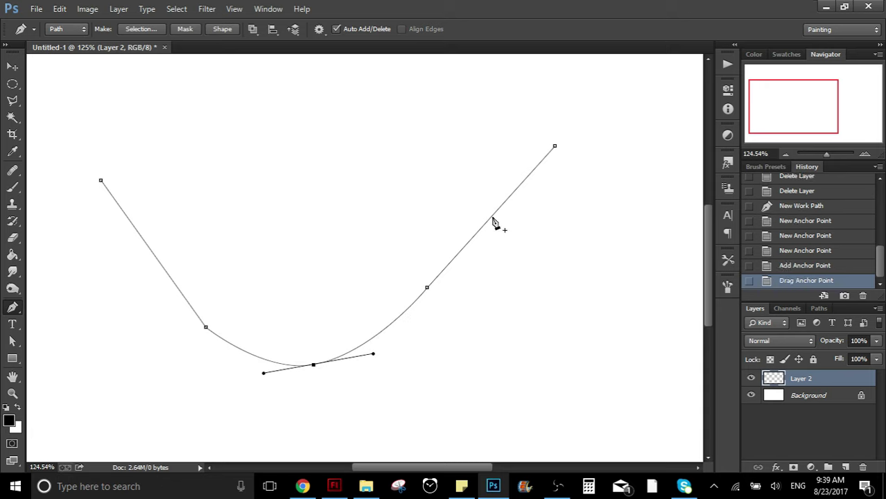
left_click(492, 218)
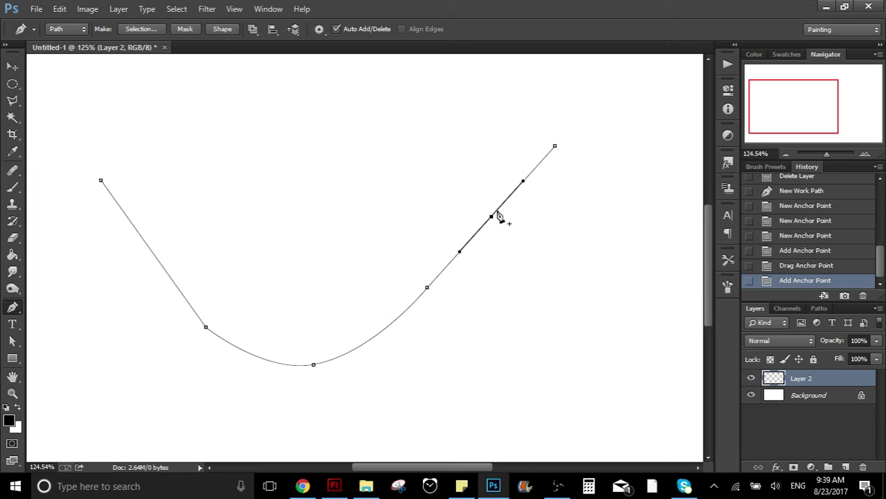
left_click_drag(490, 220, 491, 171)
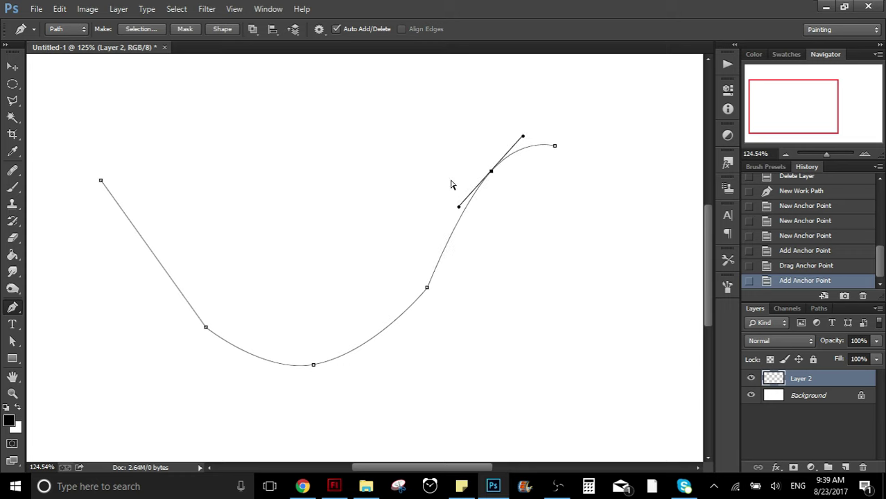
left_click(152, 254)
left_click_drag(154, 260, 121, 290)
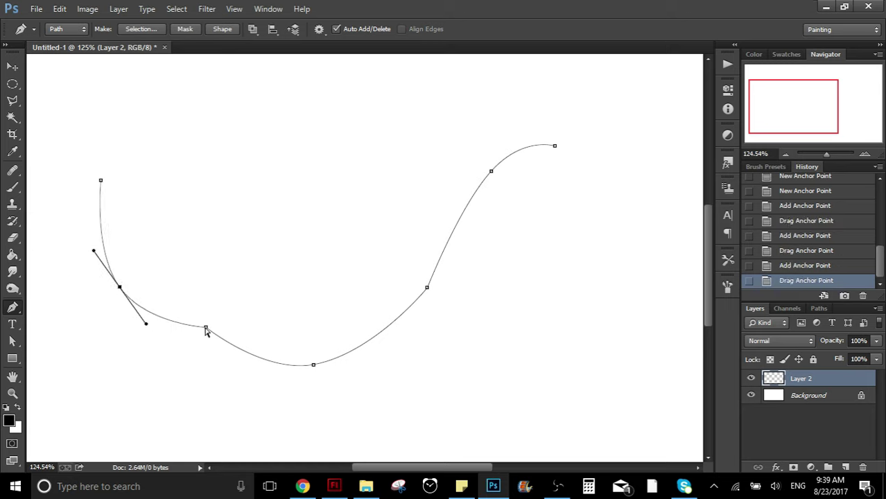
left_click_drag(205, 328, 201, 356)
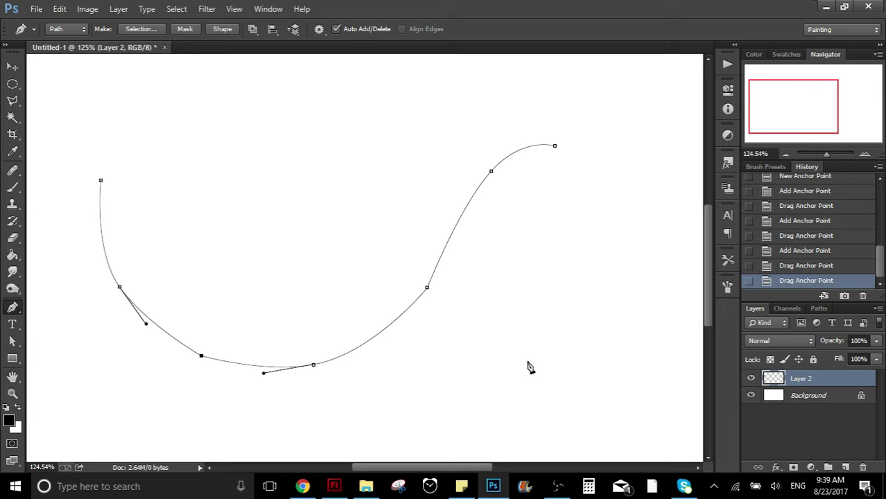
left_click(12, 187)
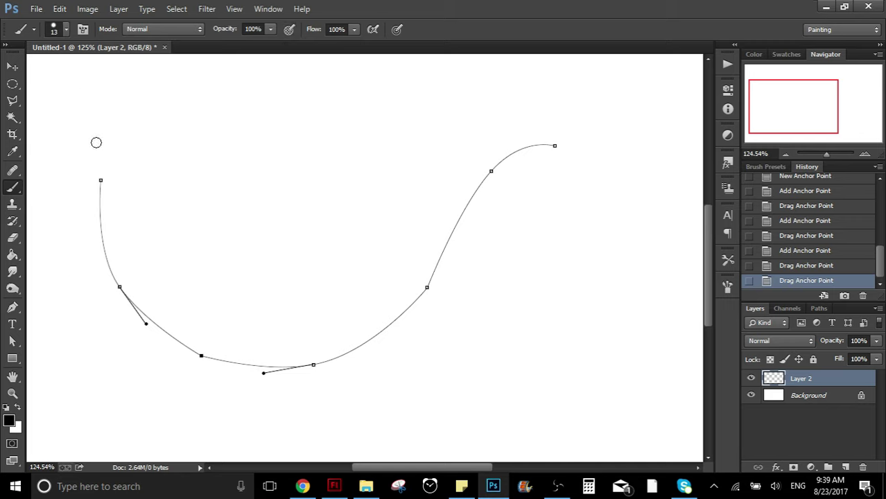
mouse_move(170, 109)
left_mouse_down()
mouse_move(187, 213)
mouse_move(301, 228)
mouse_move(481, 105)
left_mouse_up()
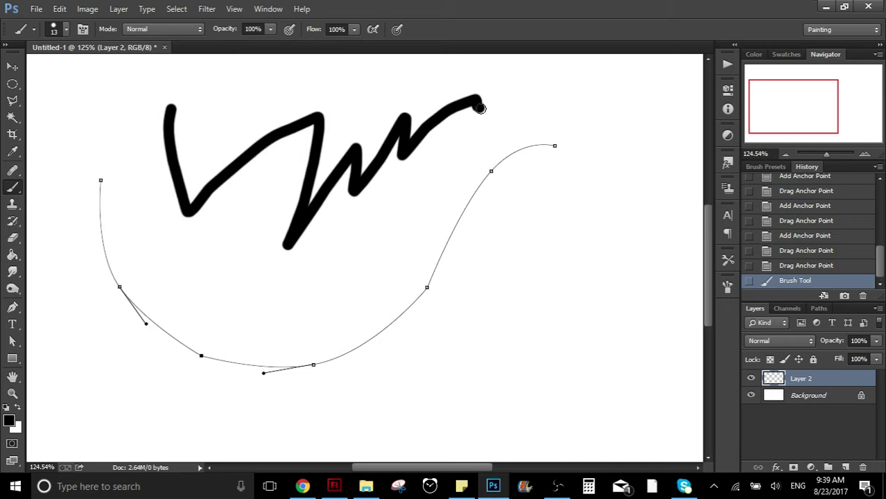
key("ctrl+z")
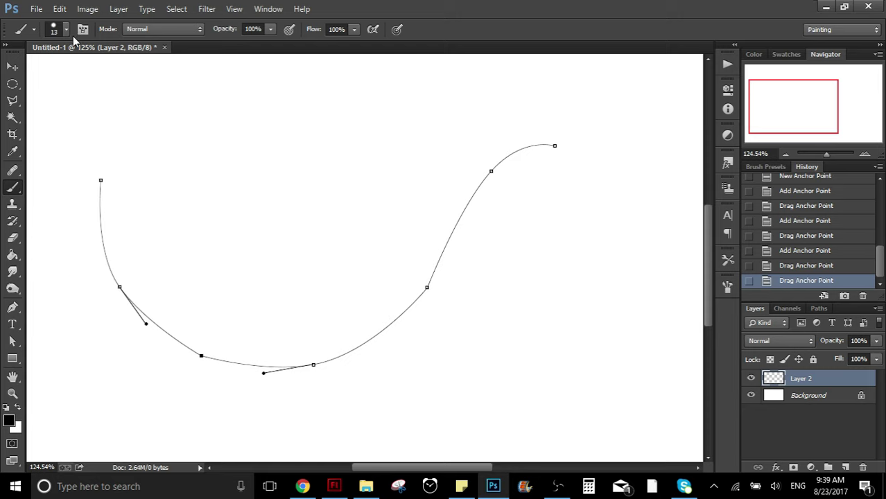
mouse_move(101, 179)
left_mouse_down()
mouse_move(100, 254)
mouse_move(120, 298)
mouse_move(226, 193)
left_mouse_up()
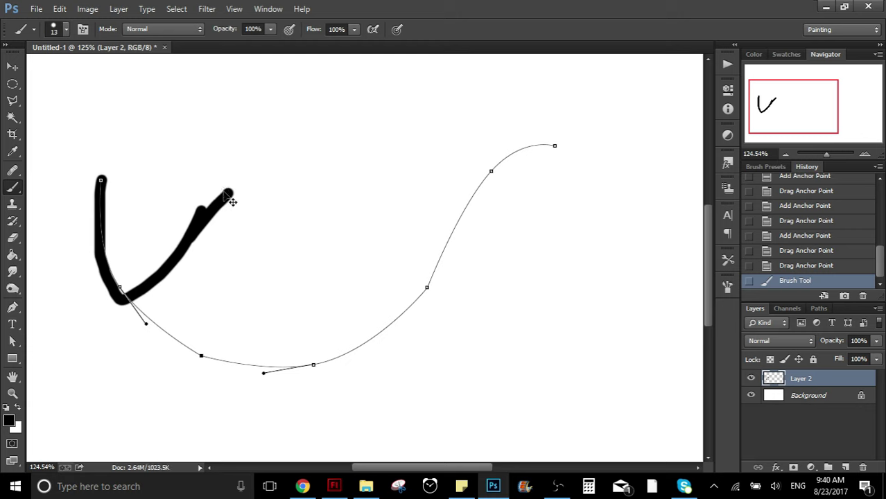
key("ctrl+z")
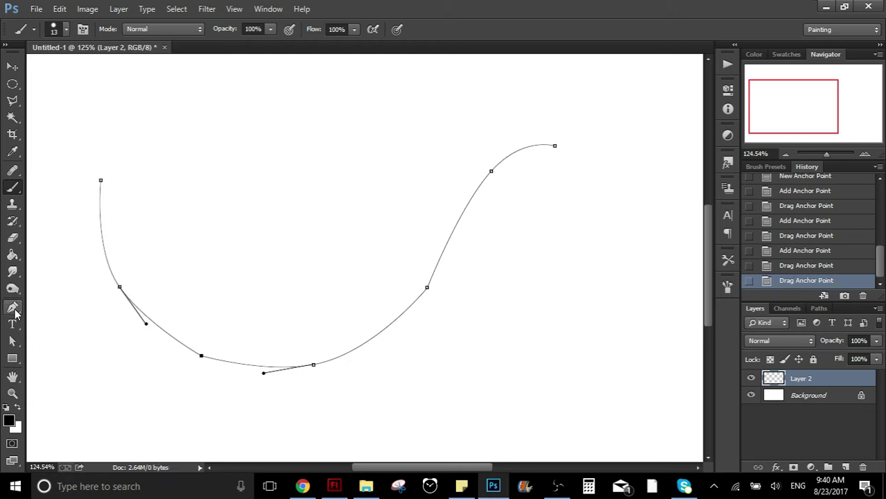
left_click(12, 307)
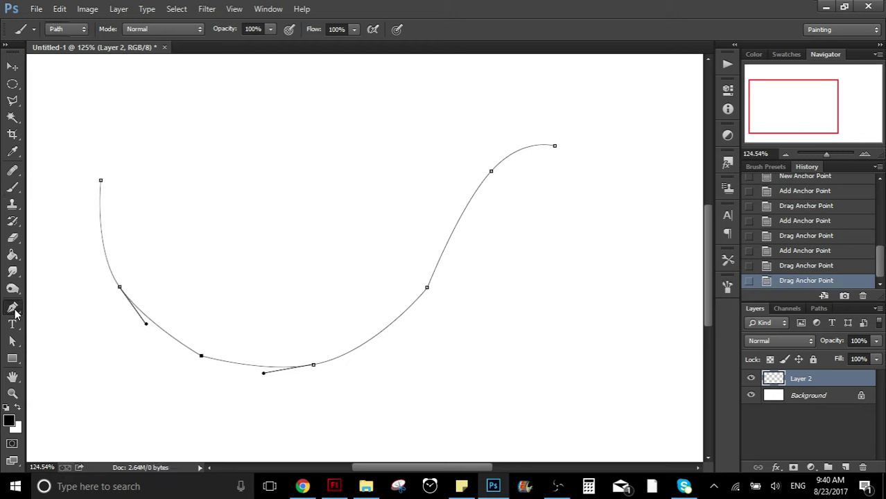
Stroke the curved work path with the Brush, then hide the path and undo to compare.
right_click(186, 352)
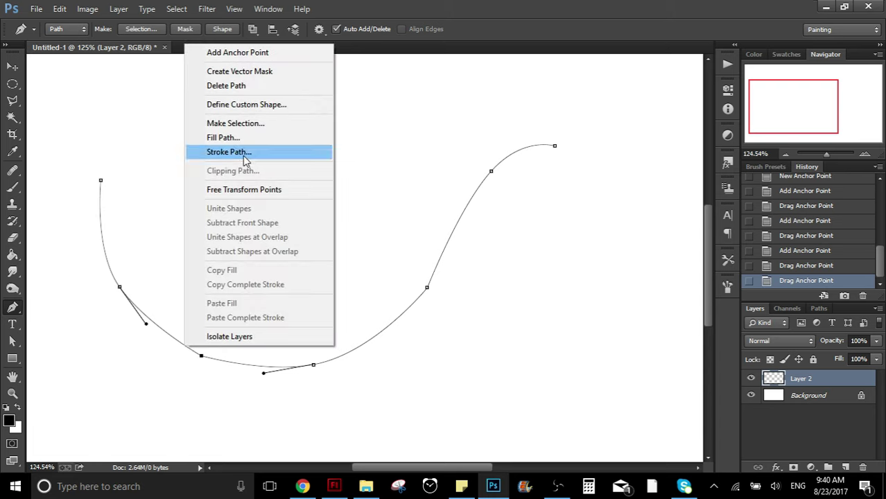
left_click(242, 156)
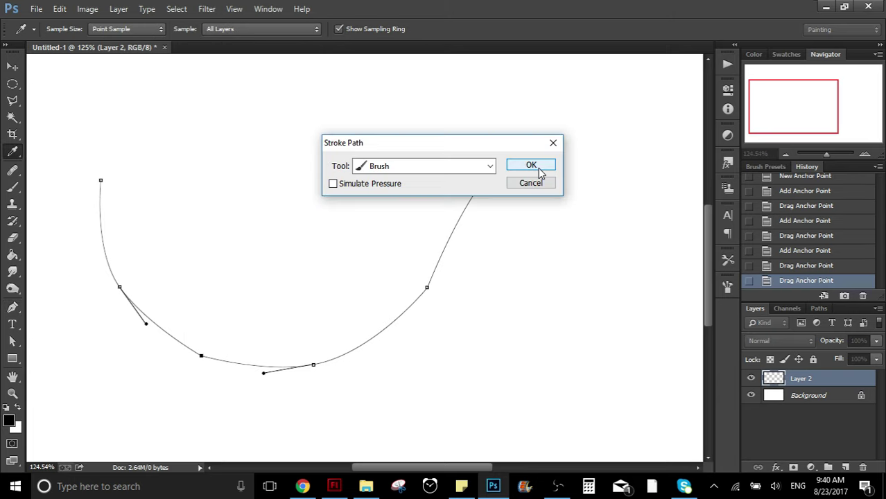
left_click(531, 166)
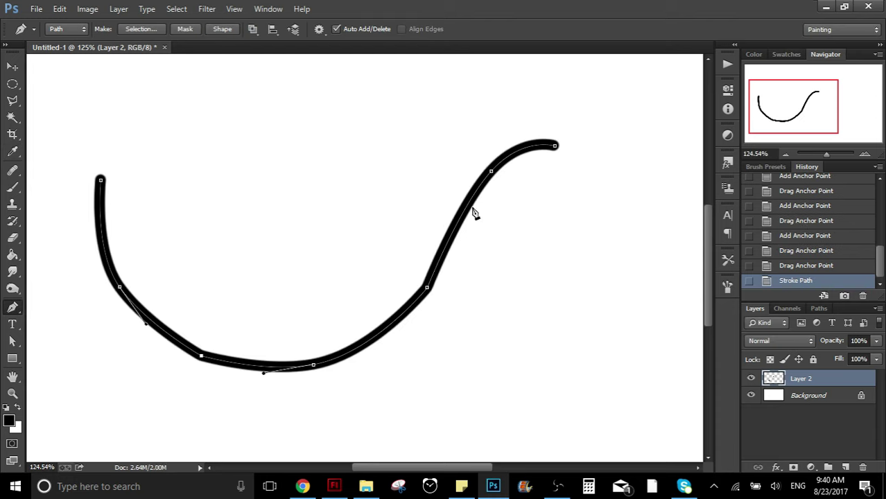
left_click(15, 193)
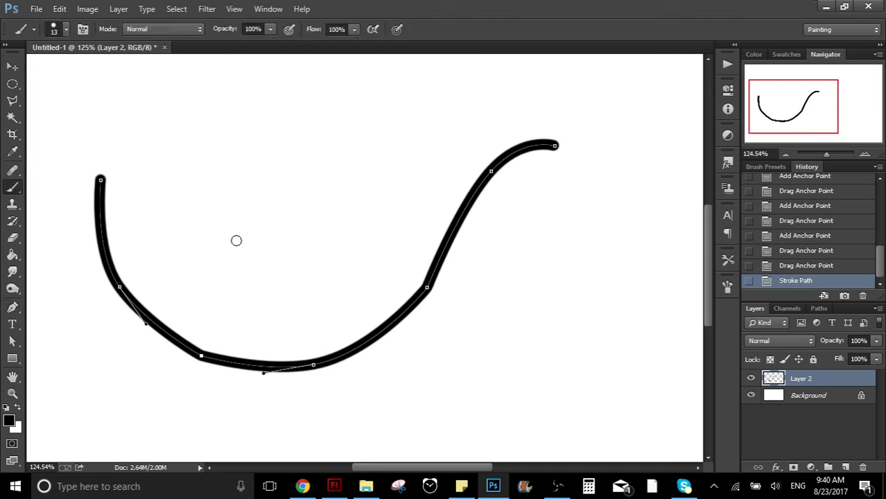
left_click(12, 307)
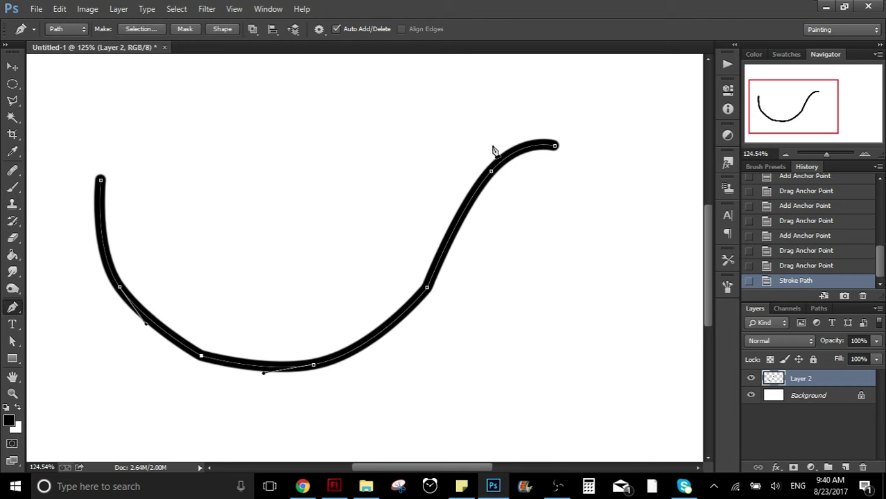
key("Return")
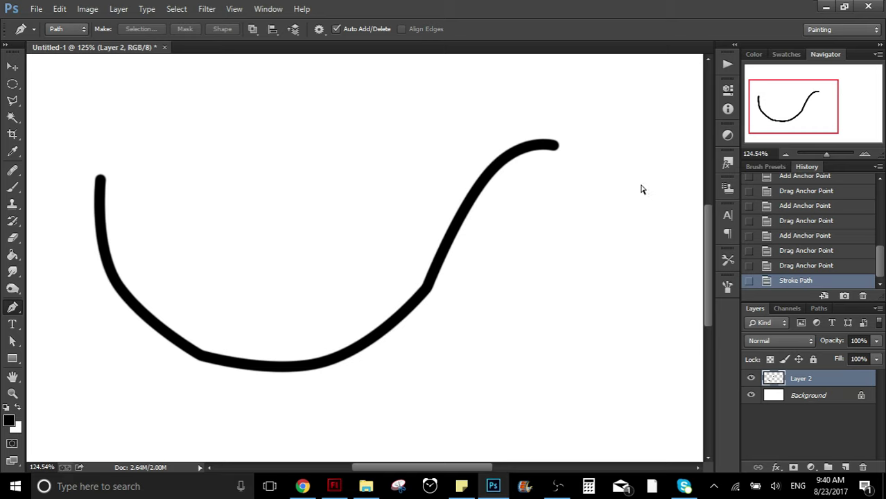
key("ctrl+z")
key("ctrl+z")
key("ctrl+z")
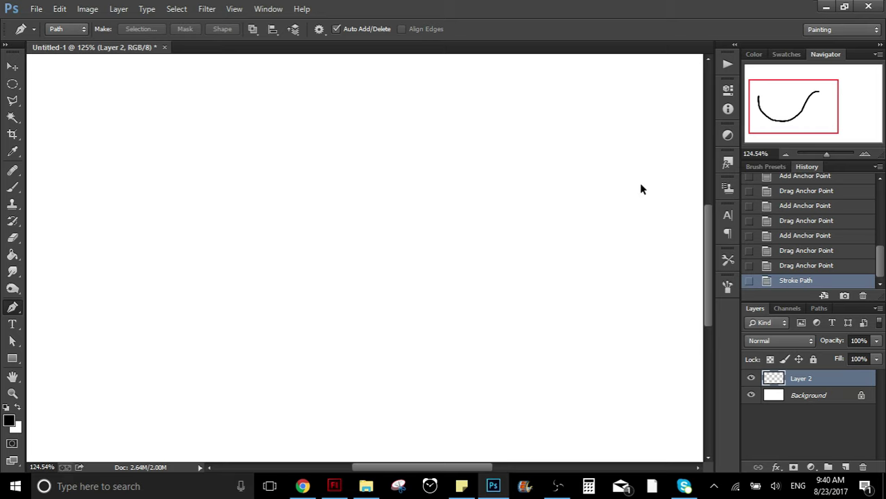
Undo the stroke, bend the curve's left anchor outward, and enlarge the brush to 76 px.
key("ctrl+alt+z")
key("ctrl+alt+z")
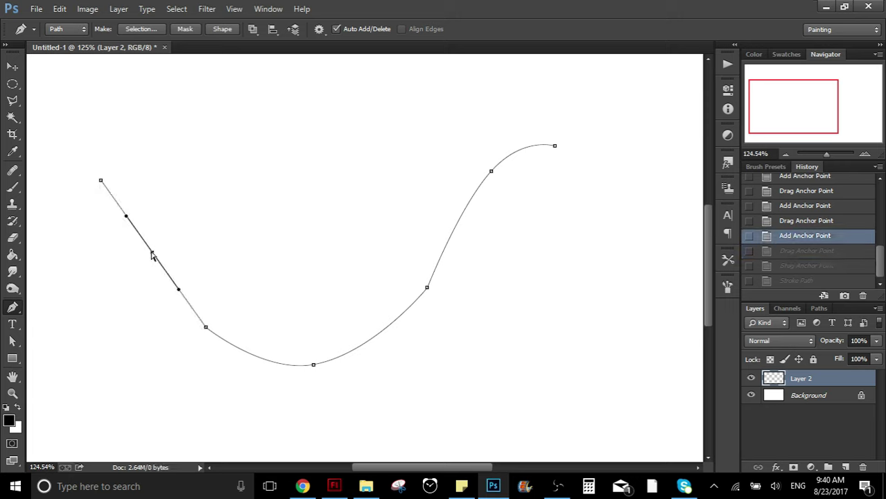
left_click_drag(152, 253, 120, 270)
left_click(13, 187)
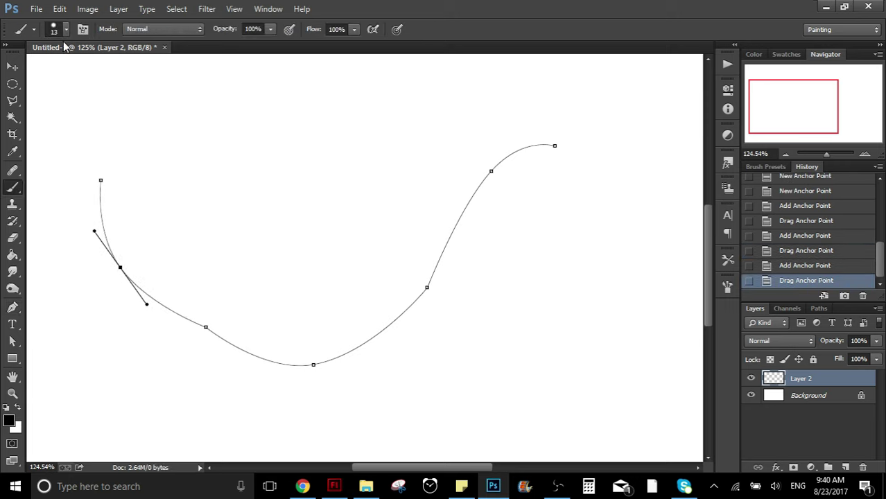
left_click(60, 29)
left_click_drag(74, 70, 101, 69)
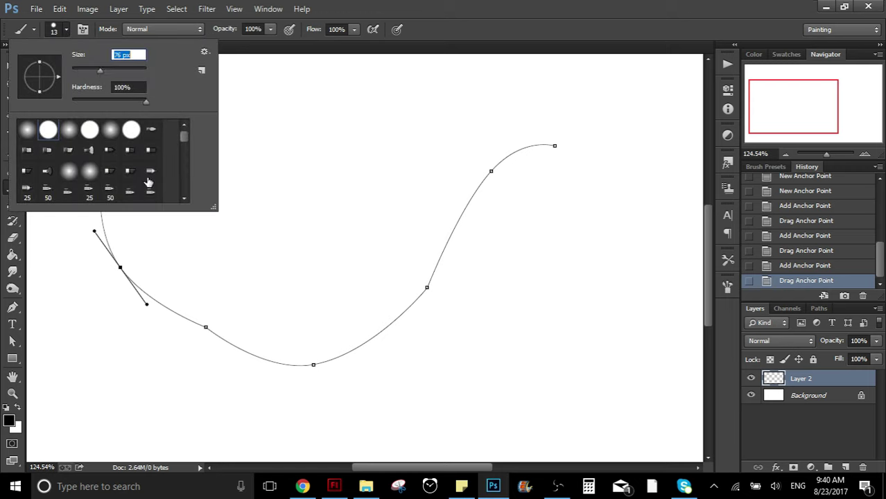
Cancel the Fill Path dialog, stroke the path with the 76 px brush, then undo it.
left_click(13, 307)
right_click(154, 302)
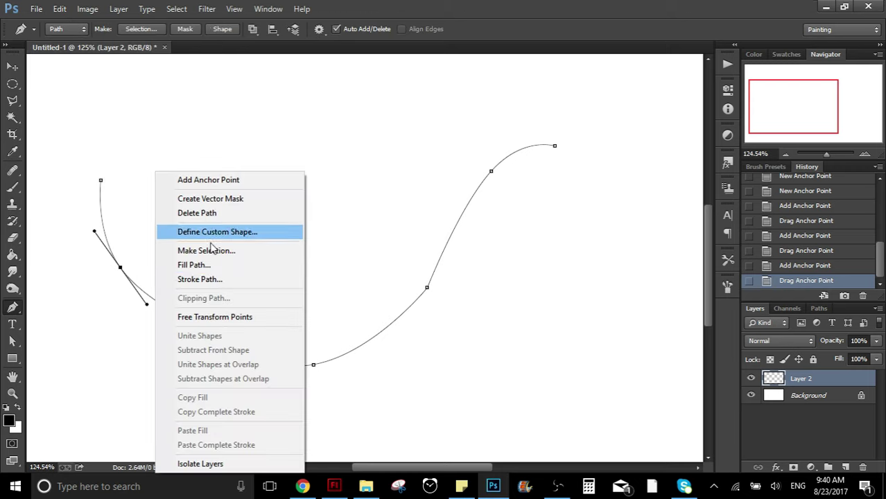
left_click(204, 264)
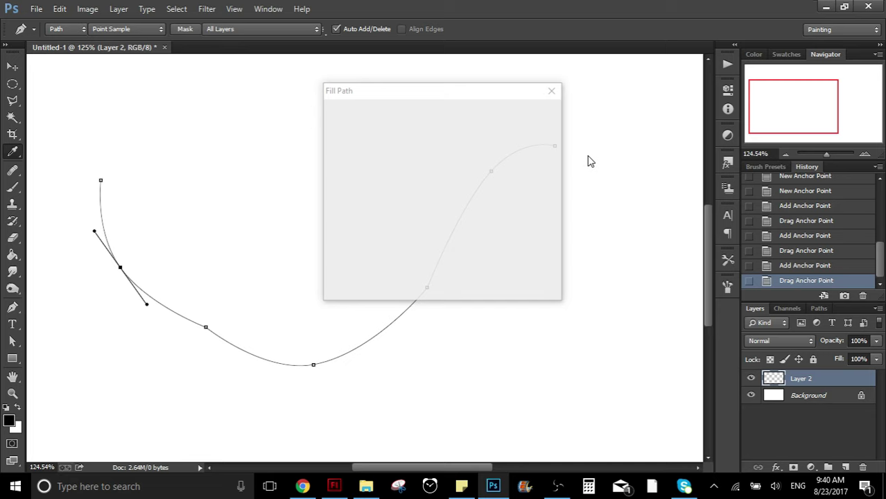
key("Escape")
right_click(169, 312)
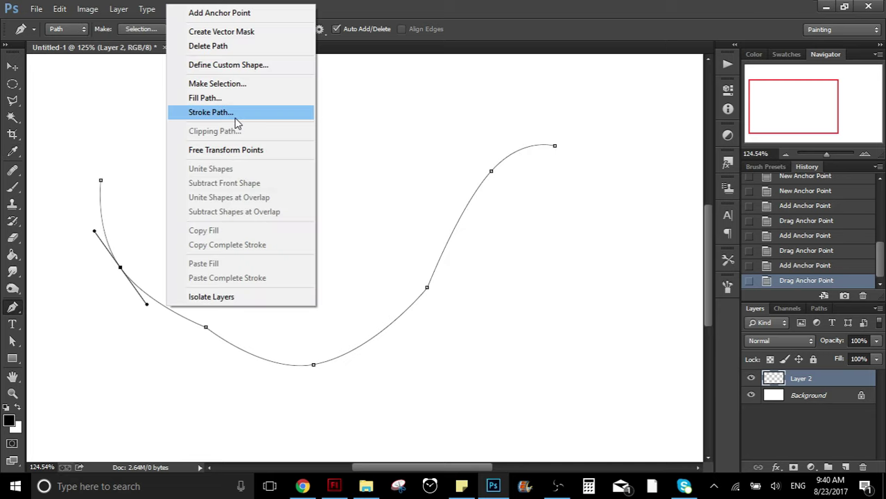
left_click(208, 111)
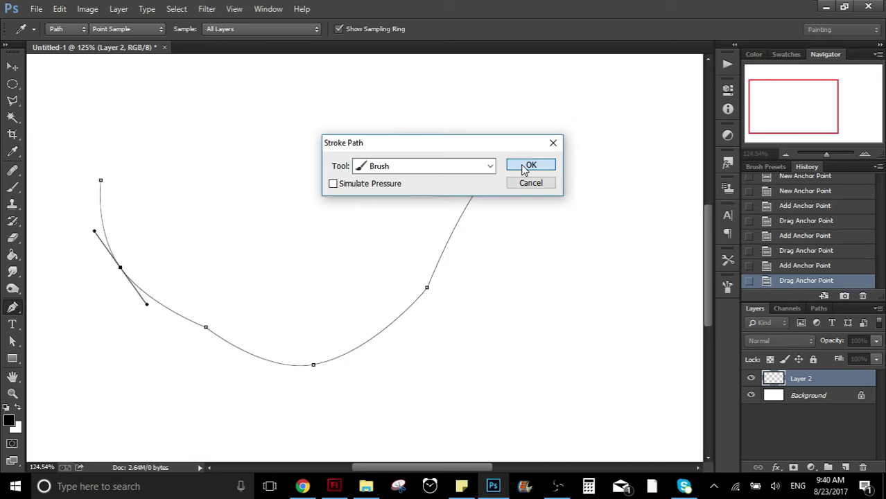
left_click(529, 165)
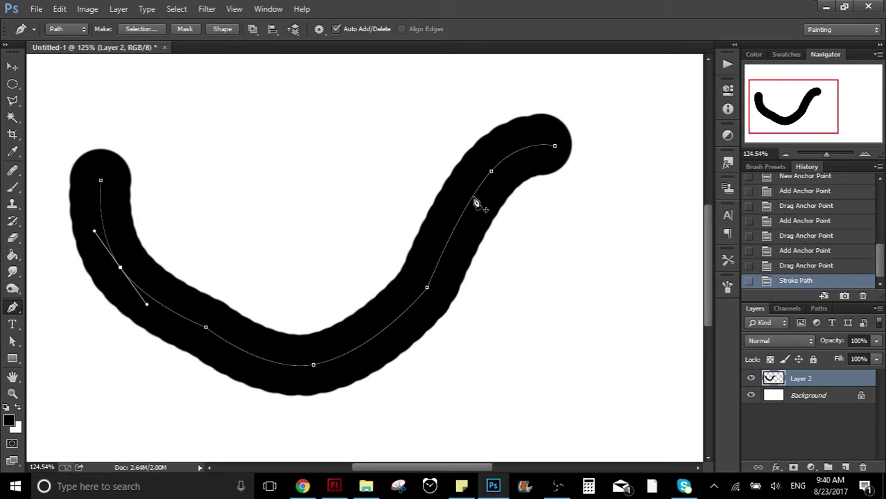
key("ctrl+z")
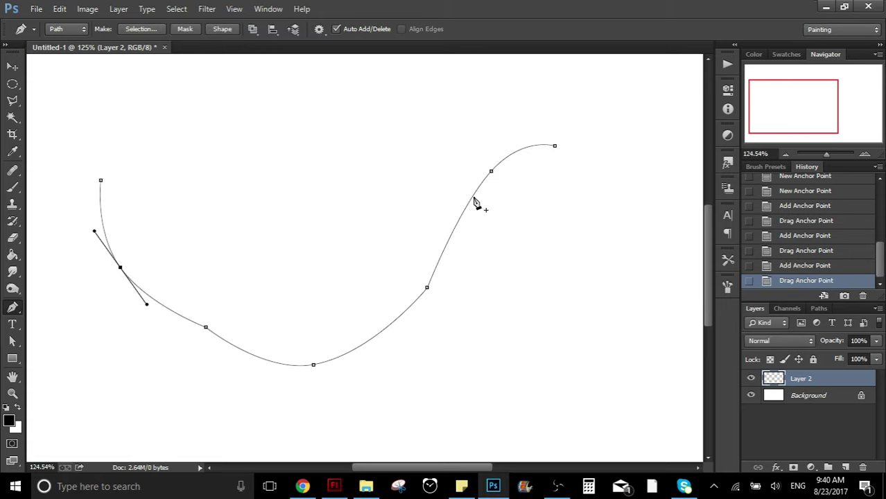
Shrink the brush to 17 px and turn on pen pressure for size.
left_click(12, 187)
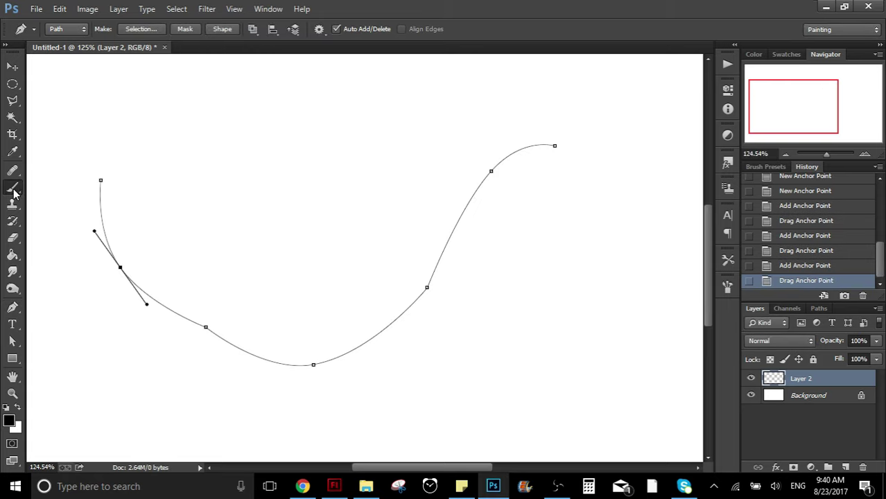
left_click(67, 30)
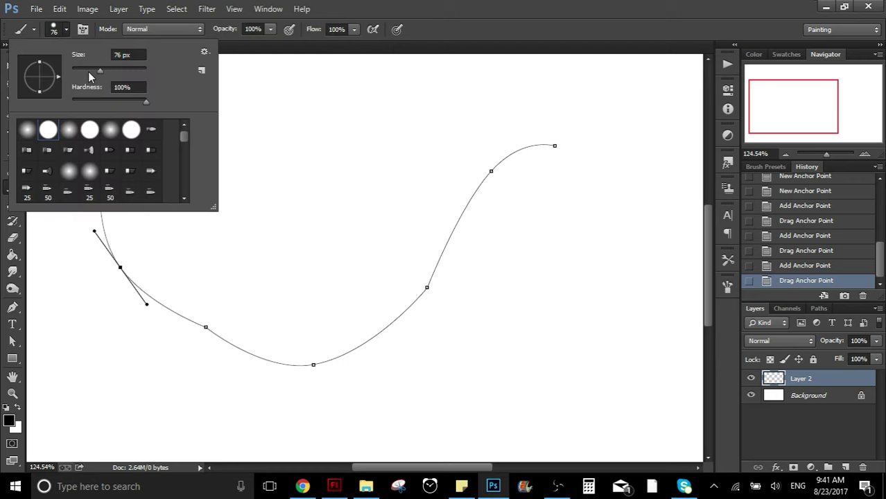
left_click_drag(88, 71, 78, 69)
left_click(445, 14)
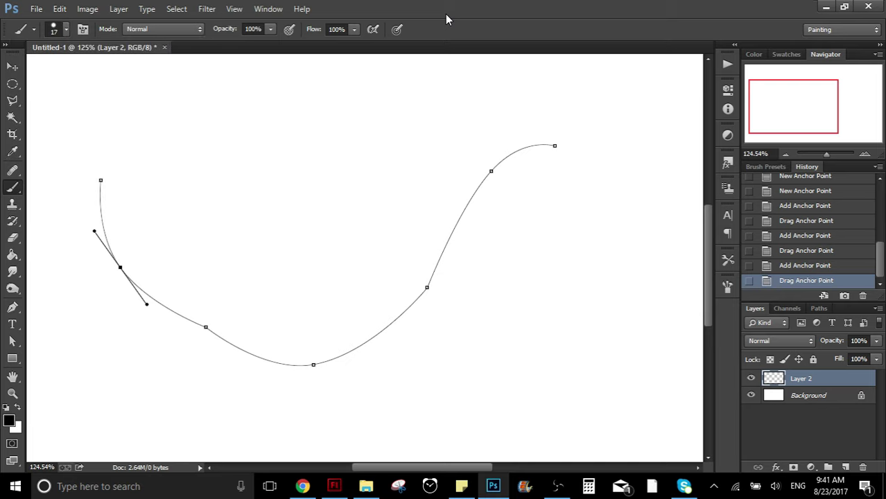
left_click(398, 30)
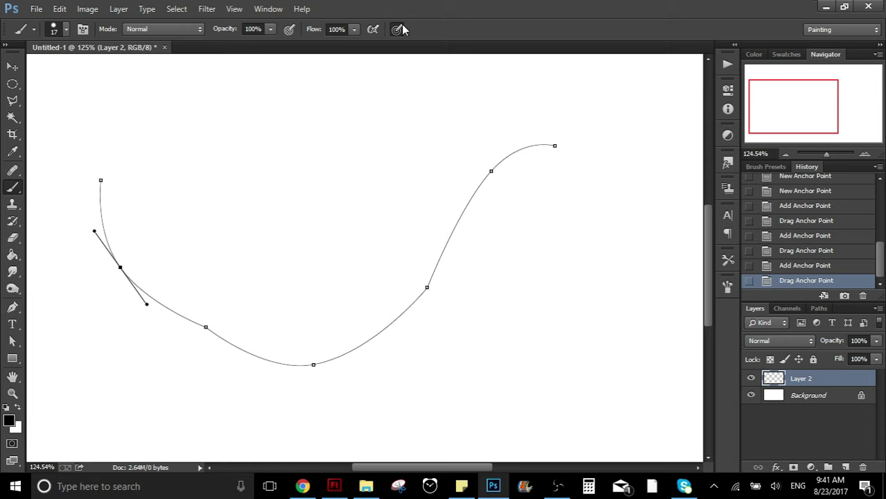
Stroke the path with Simulate Pressure on to get a tapered line, then undo it.
left_click(13, 307)
right_click(134, 279)
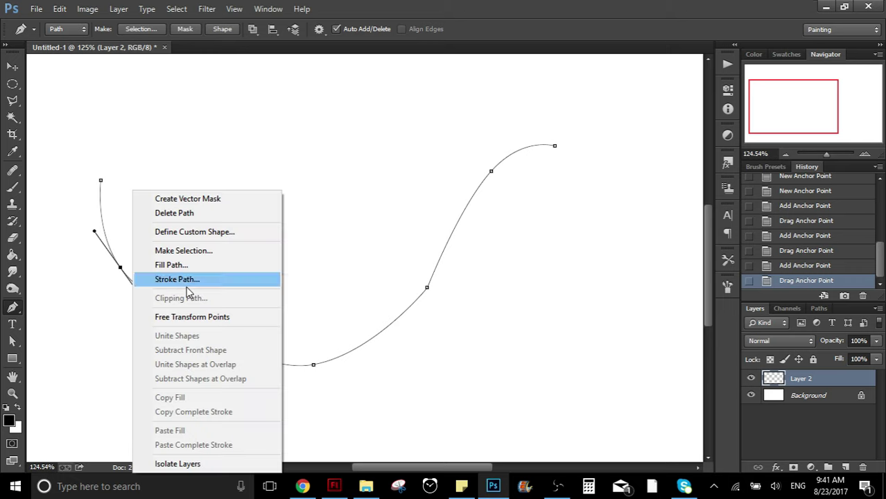
left_click(175, 281)
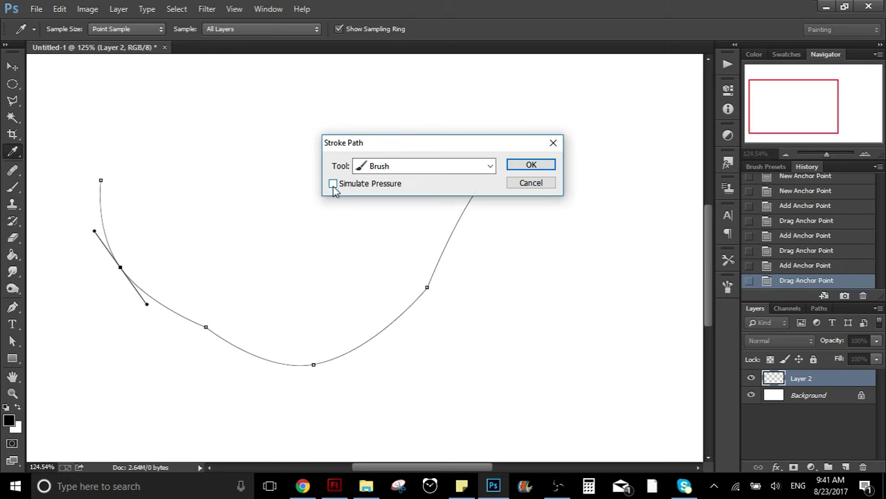
left_click(333, 184)
left_click(548, 170)
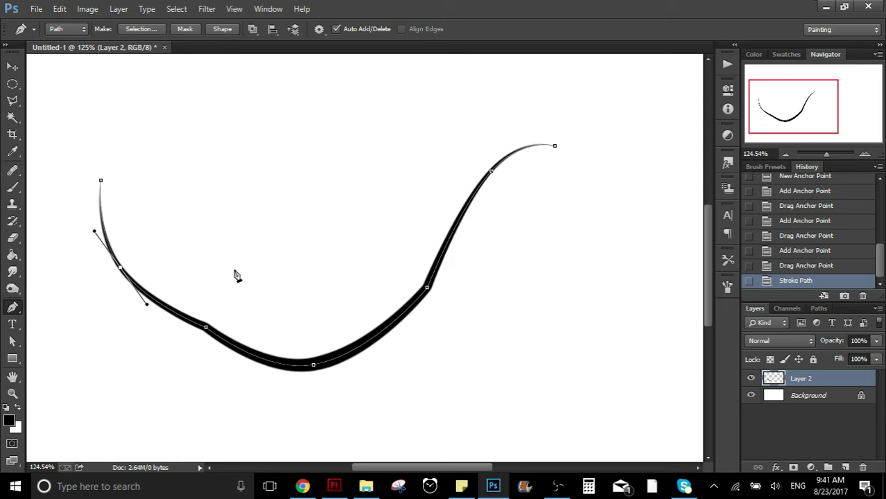
key("Return")
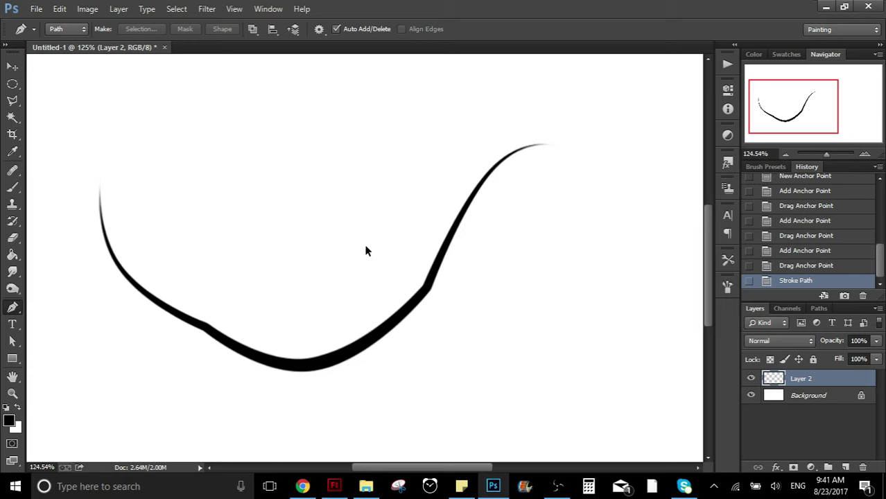
key("ctrl+alt+z")
key("ctrl+alt+z")
key("ctrl+alt+z")
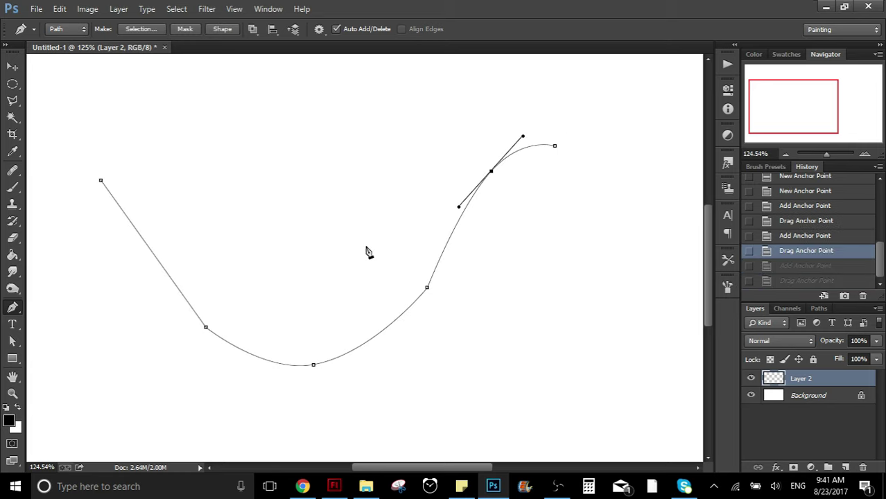
Bend the left segment and switch pen pressure from controlling size to controlling opacity.
left_click_drag(152, 253, 133, 255)
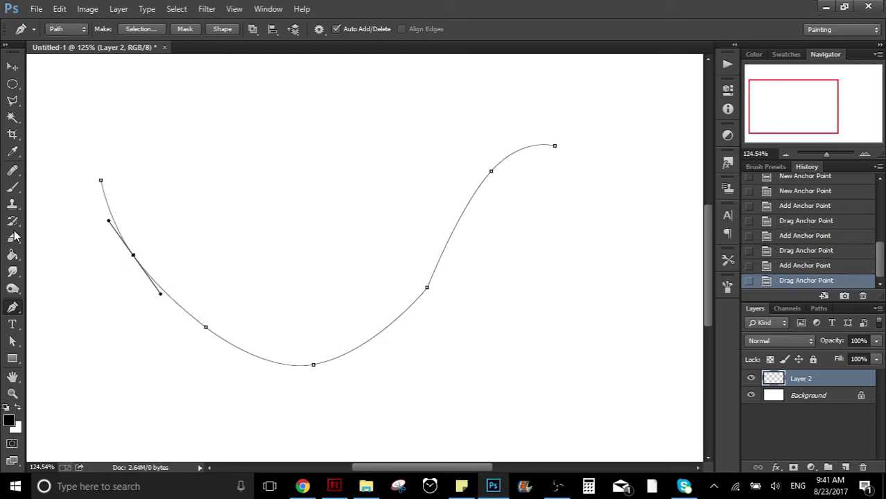
left_click(12, 187)
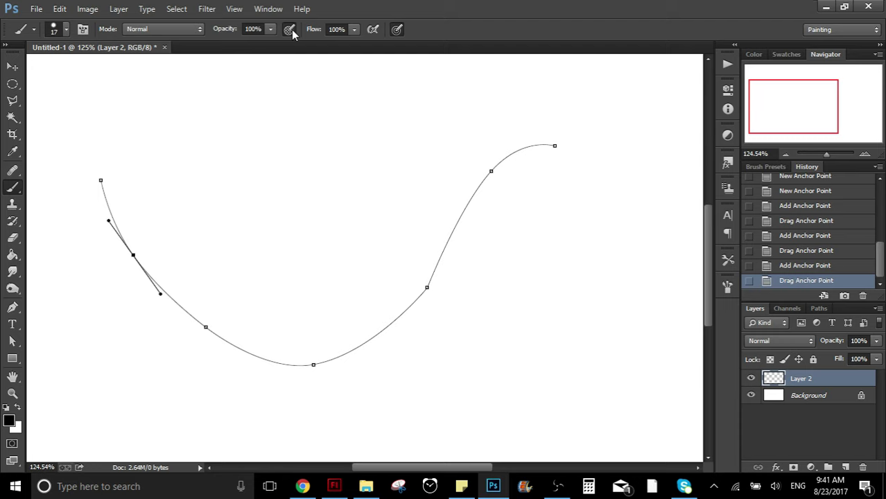
left_click(396, 29)
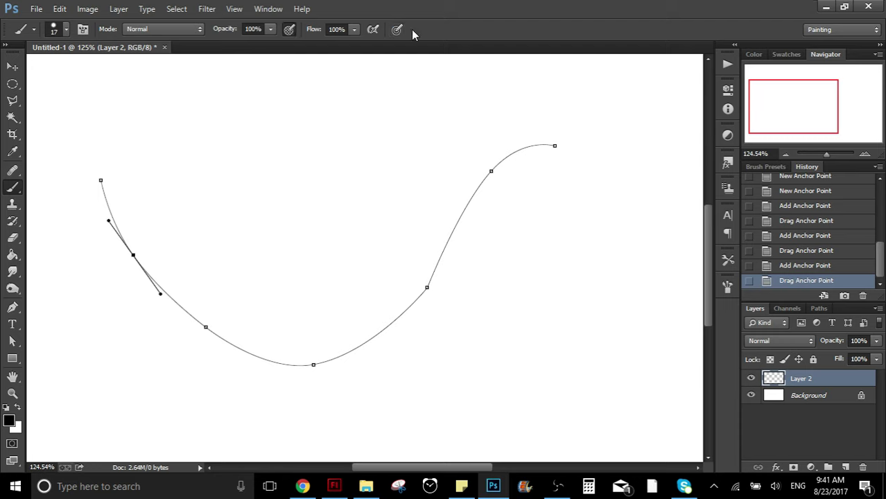
left_click(290, 29)
Stroke the path again for a fading line, then undo it.
left_click(12, 307)
right_click(159, 284)
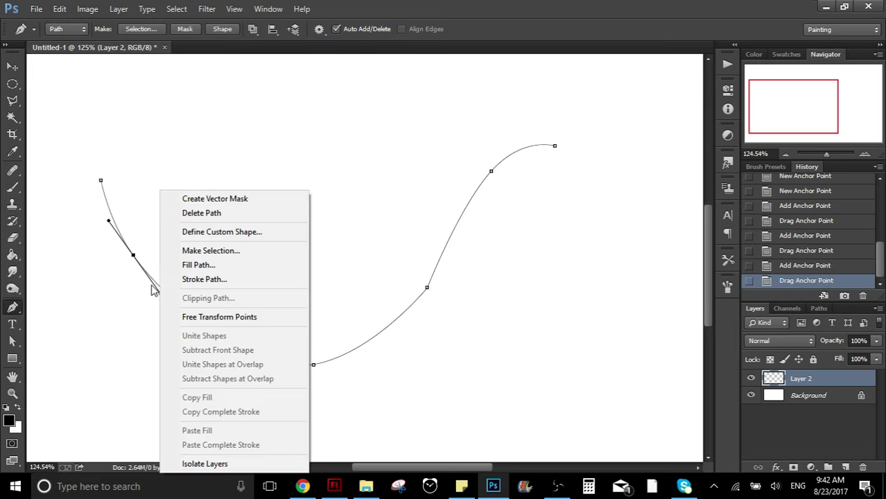
left_click(210, 281)
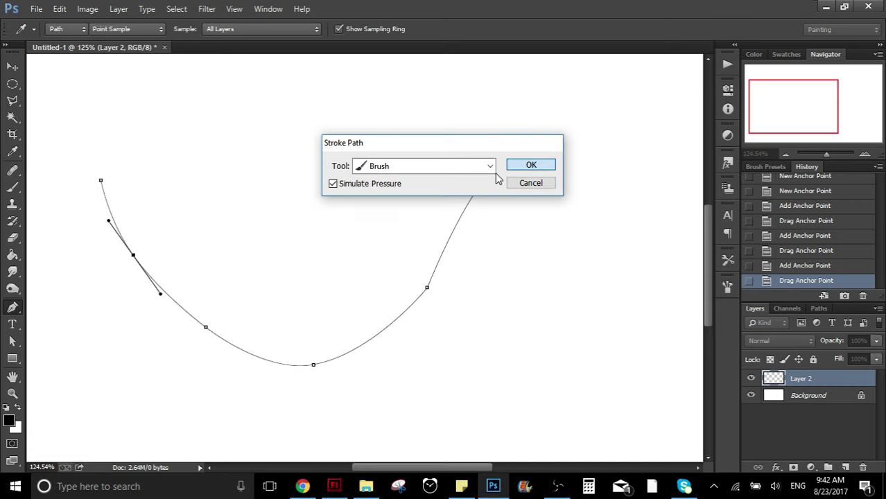
key("Return")
key("Return")
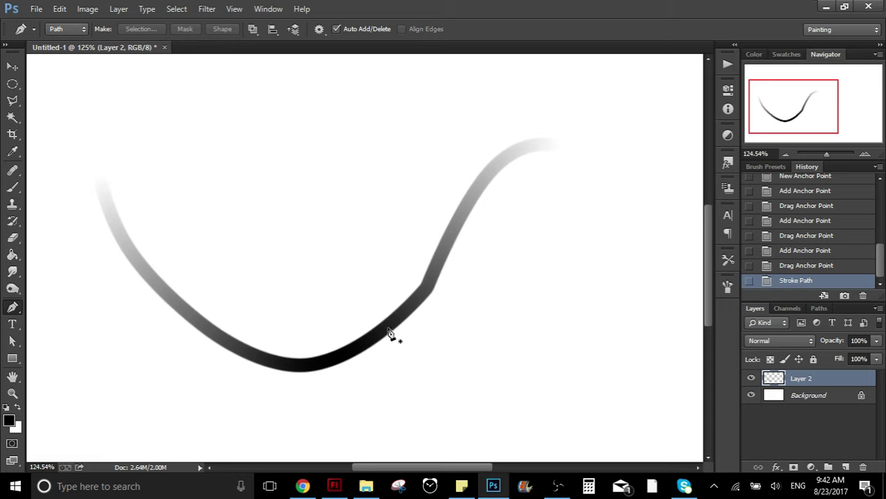
key("ctrl+z")
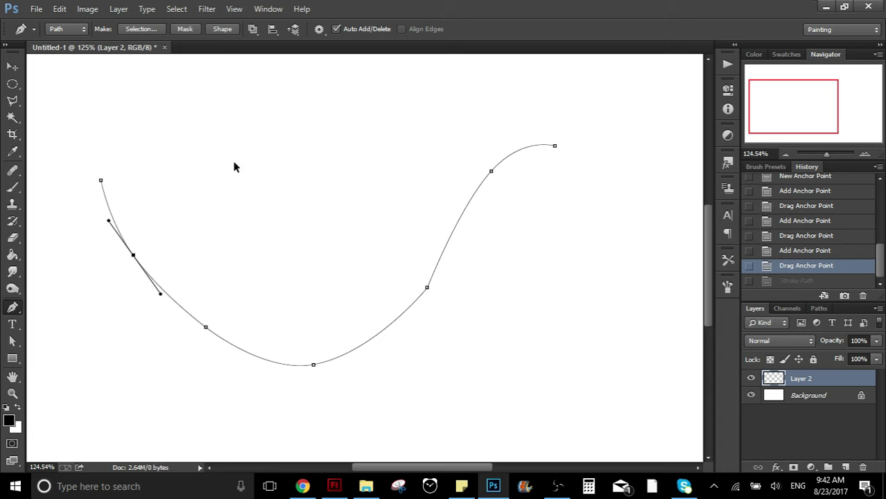
Undo the left-segment reshaping, browse the brush tip presets, and return to the Pen tool.
key("ctrl+alt+z")
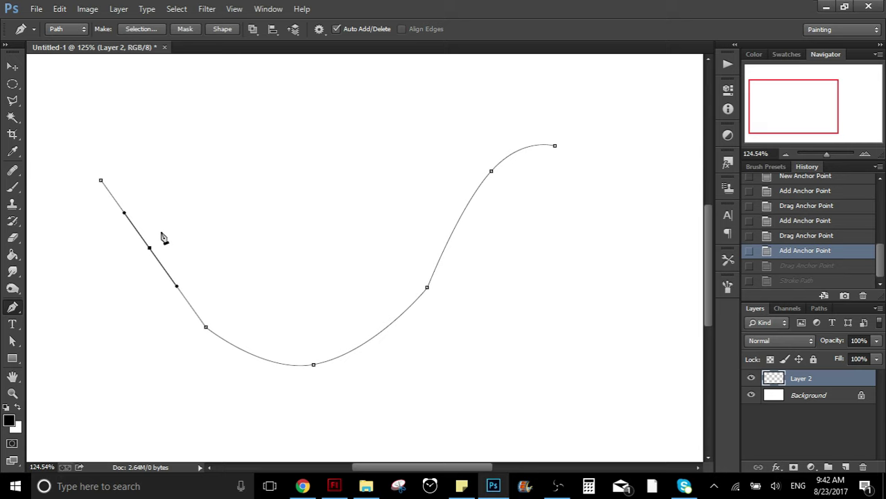
left_click(13, 187)
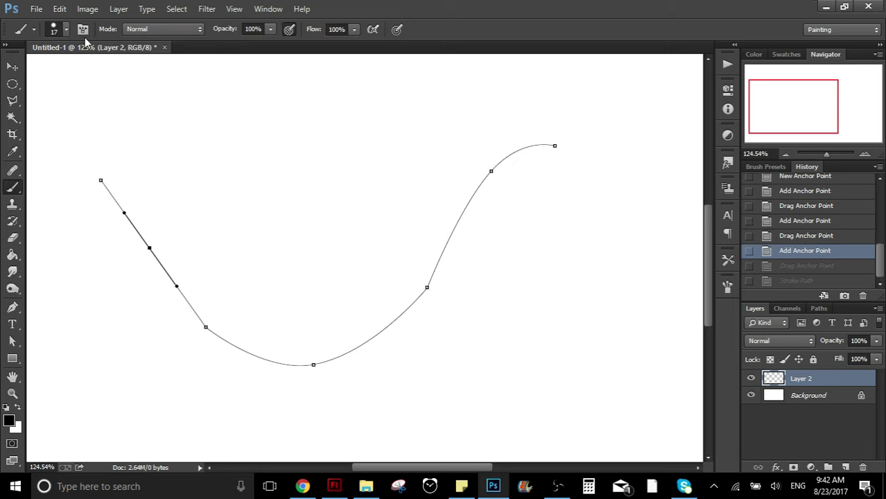
left_click(66, 31)
scroll(101, 163, "down", 3)
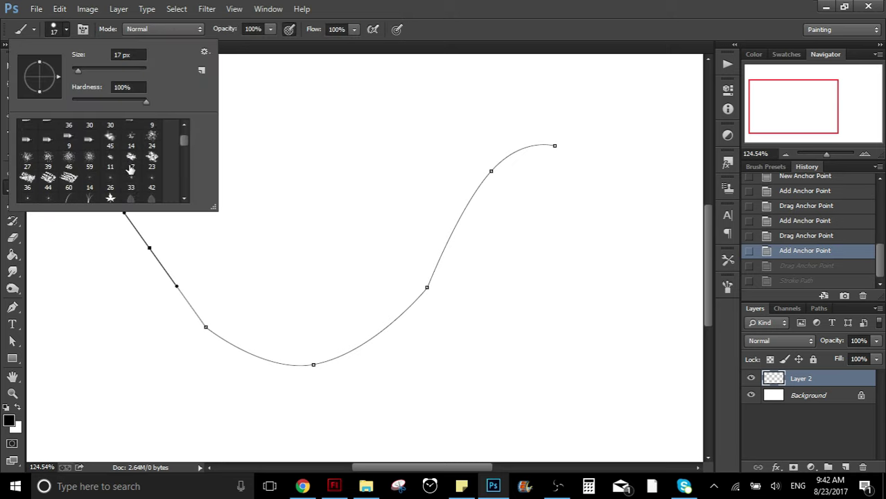
left_click(66, 32)
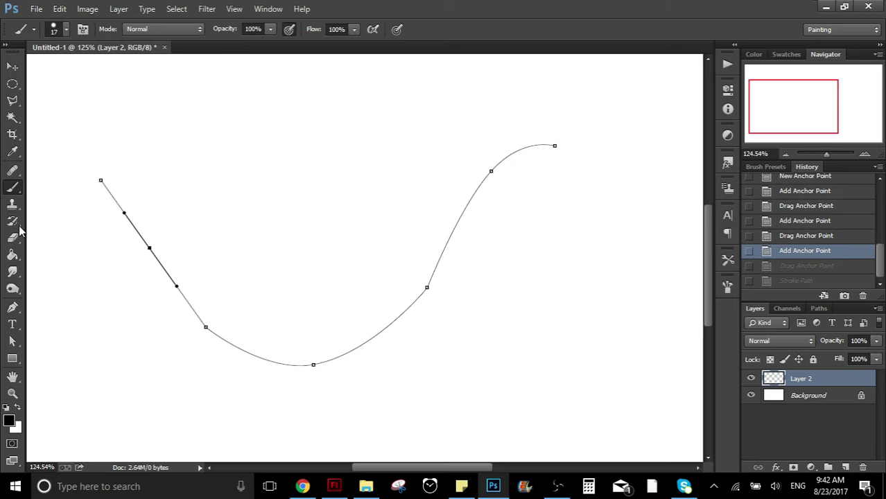
left_click(13, 307)
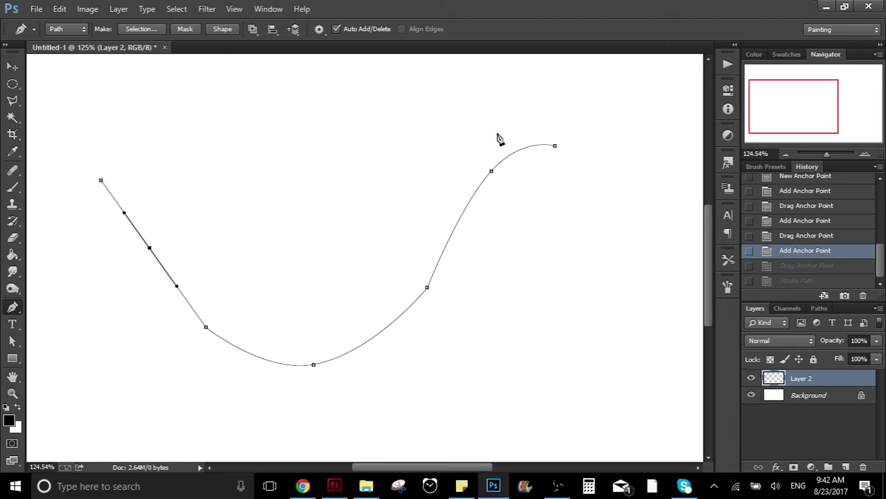
Draw a curved inner edge from the right tip back to the left start, closing the ribbon path.
left_click(412, 279)
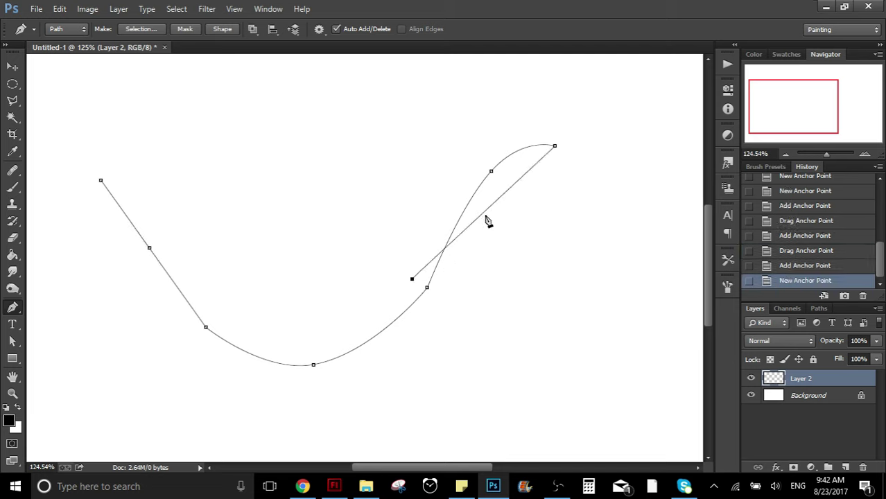
left_click_drag(485, 218, 479, 165)
left_click(217, 311)
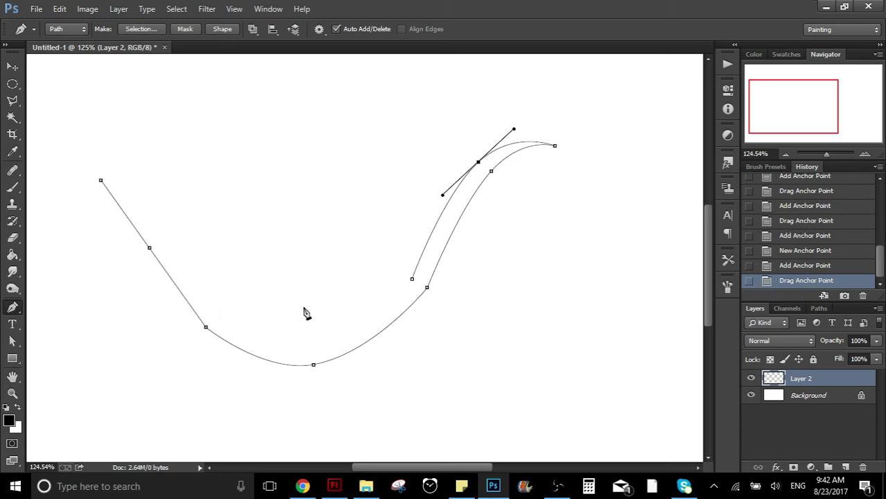
left_click_drag(309, 302, 306, 347)
left_click_drag(101, 182, 174, 236)
right_click(177, 262)
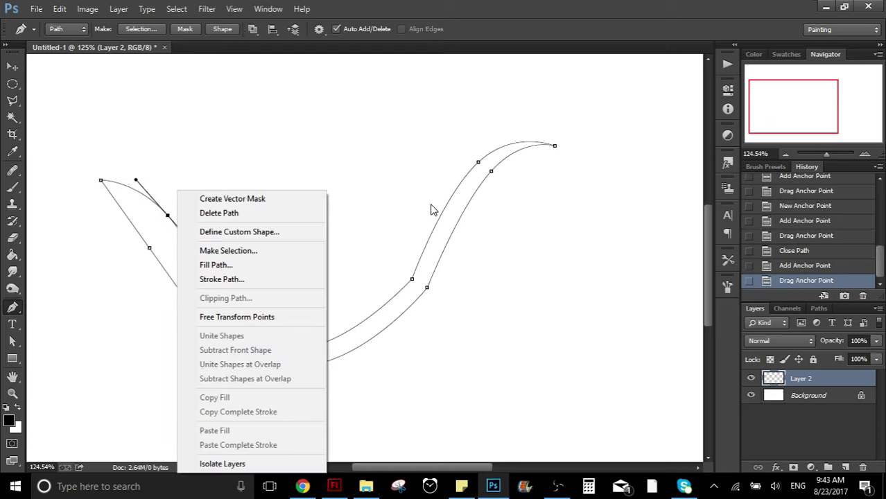
left_click(34, 80)
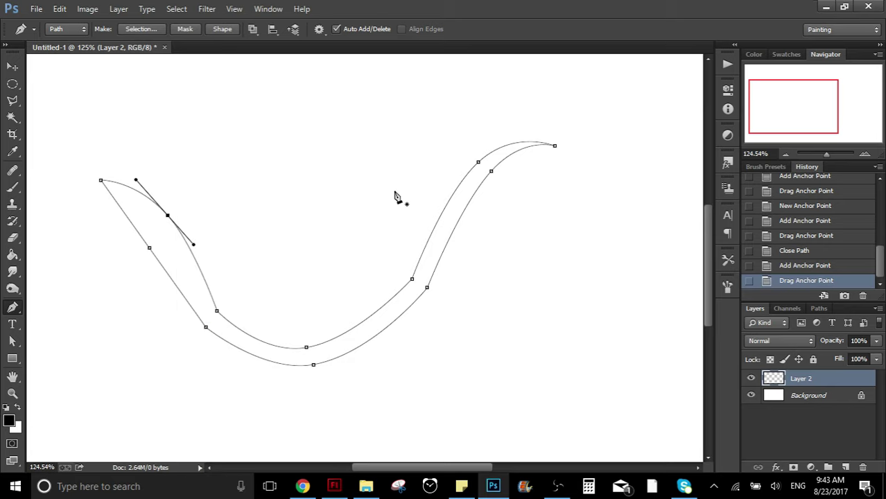
Fill the closed ribbon path with the black foreground colour, then hide the path outline.
right_click(439, 233)
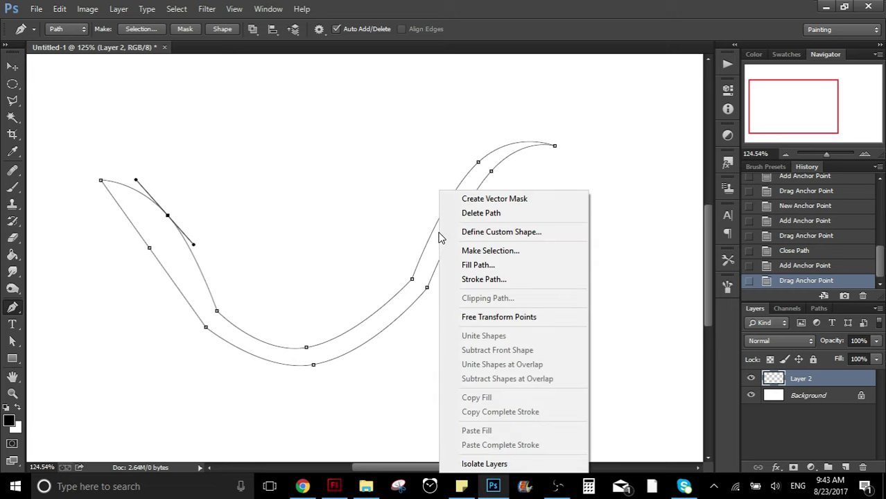
left_click(461, 266)
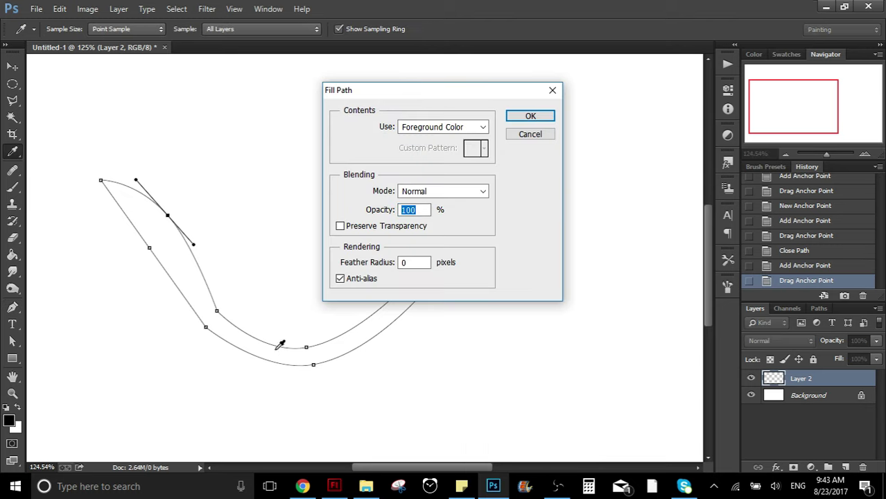
left_click_drag(421, 101, 438, 91)
left_click(500, 119)
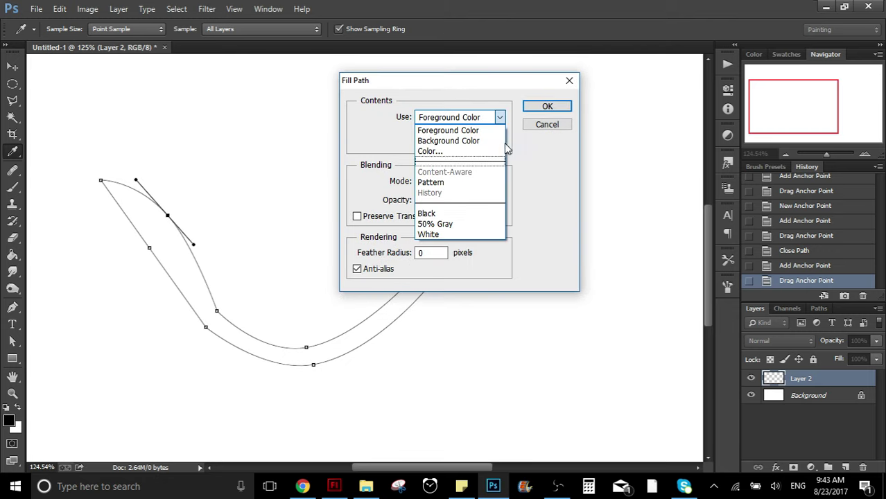
left_click(432, 133)
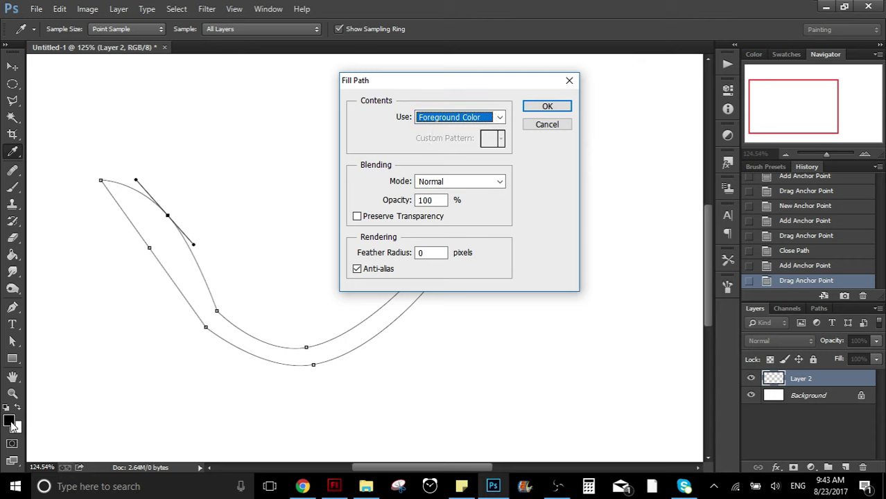
left_click(503, 119)
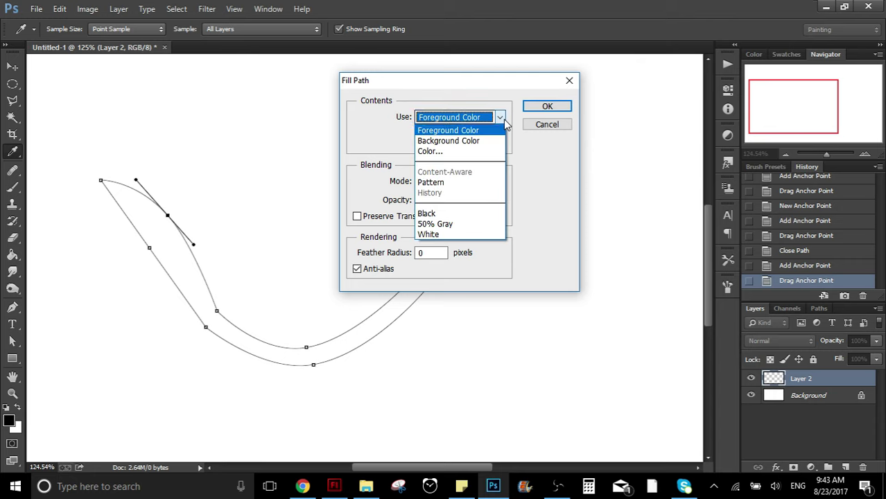
left_click(503, 120)
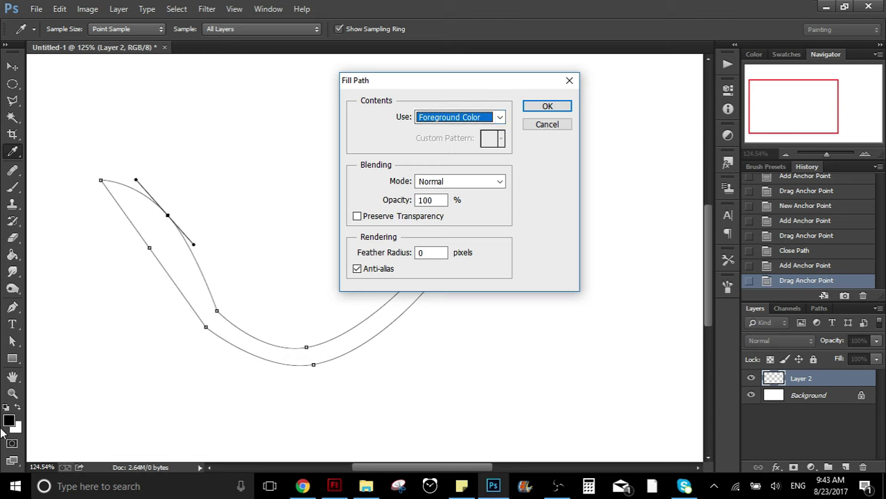
left_click(552, 109)
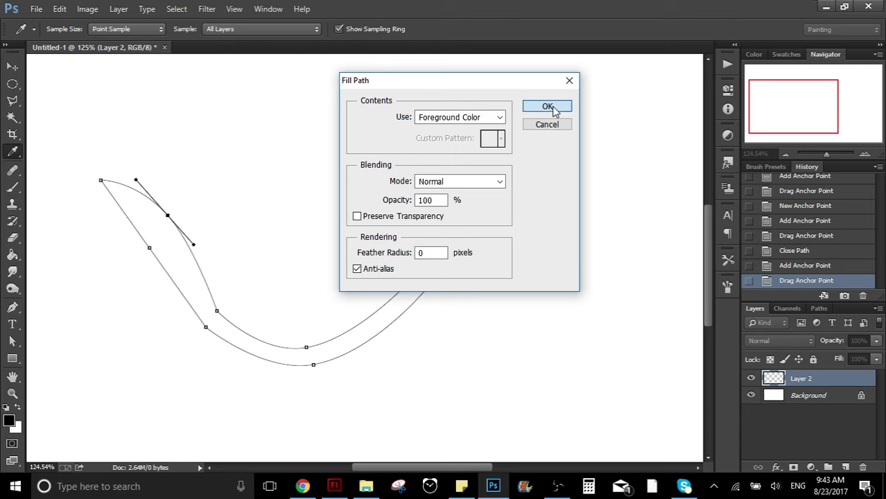
left_click(525, 110)
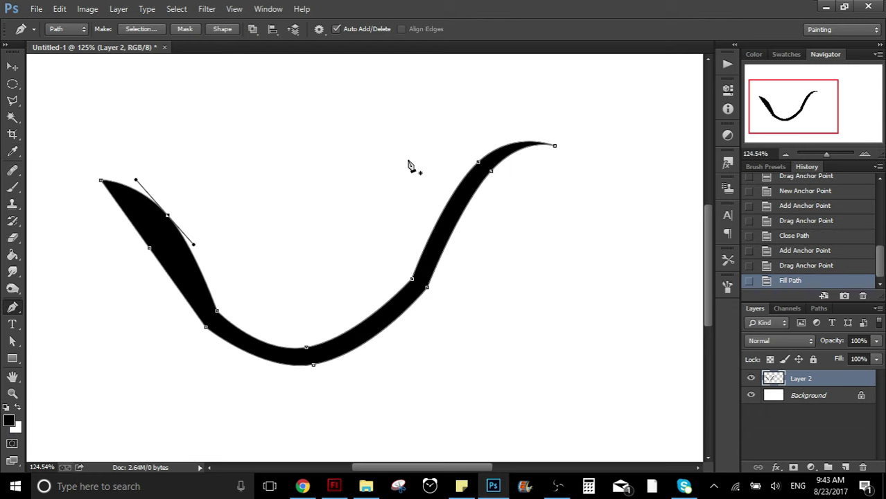
key("Escape")
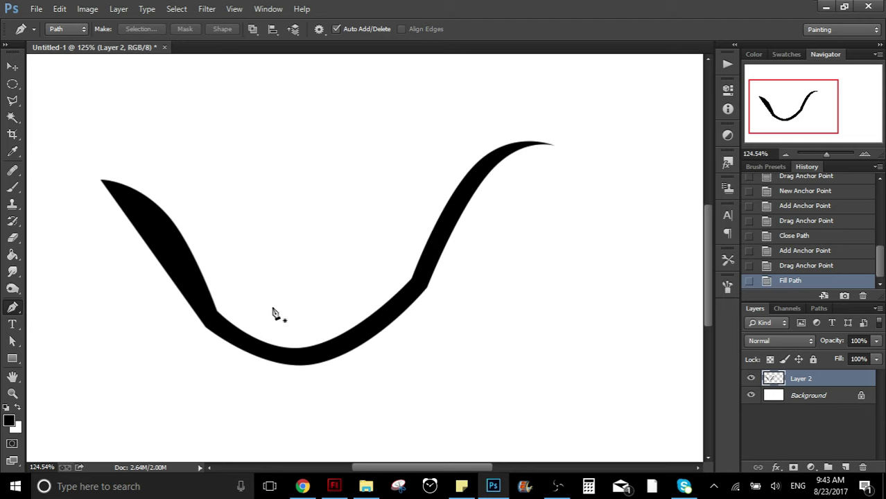
scroll(243, 196, "up", 1)
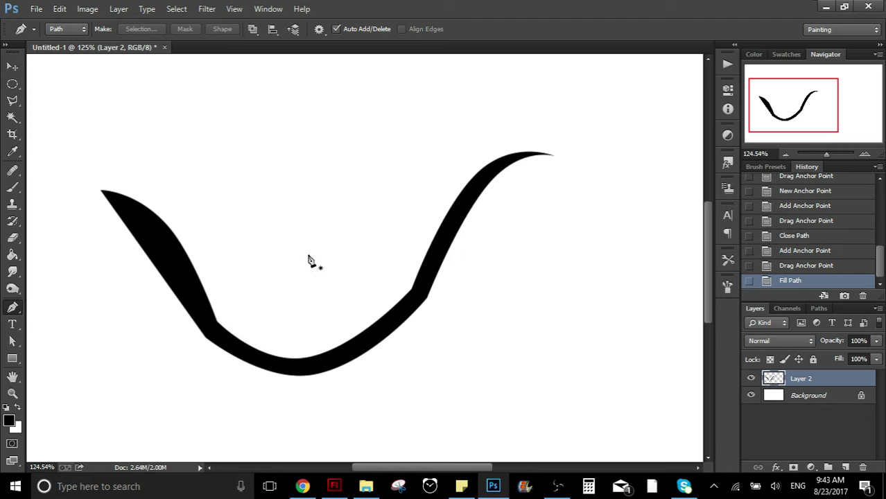
scroll(338, 279, "up", 3)
scroll(314, 296, "up", 2)
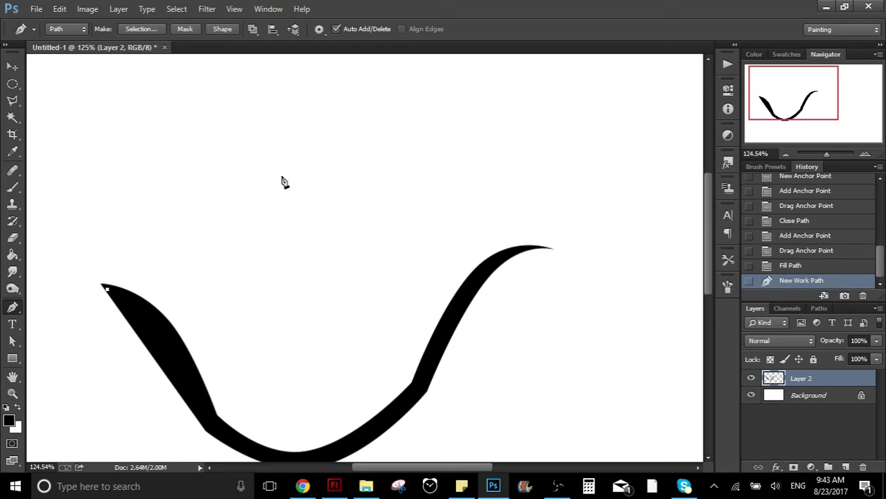
Draw a closed path across the top with an upward-arched lower lid edge.
left_click(198, 182)
left_click(318, 162)
left_click(426, 162)
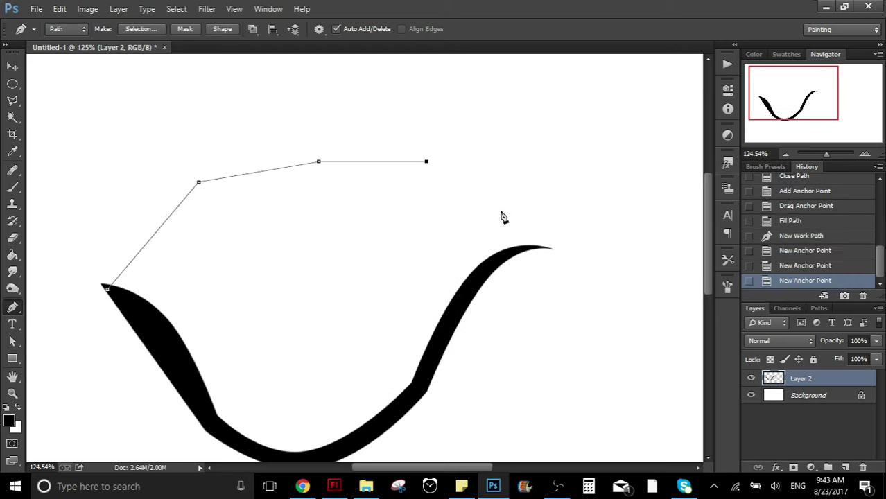
left_click(501, 211)
left_click(504, 256)
left_click(496, 259)
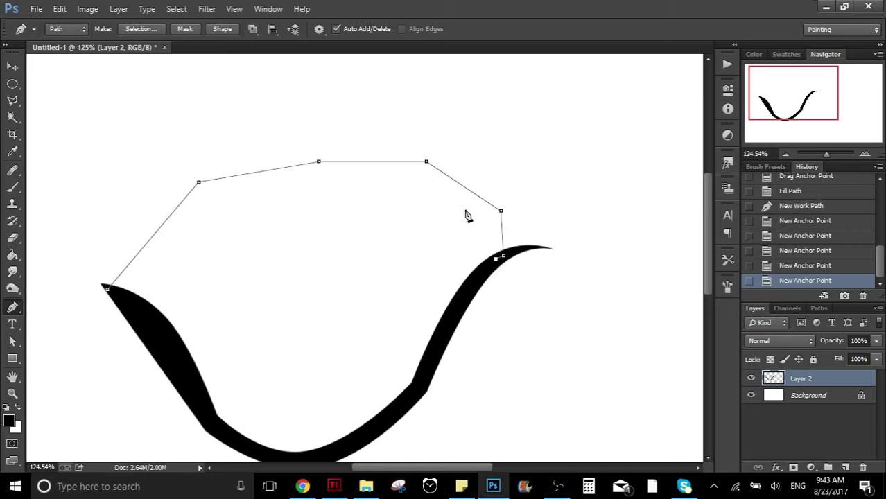
left_click(124, 300)
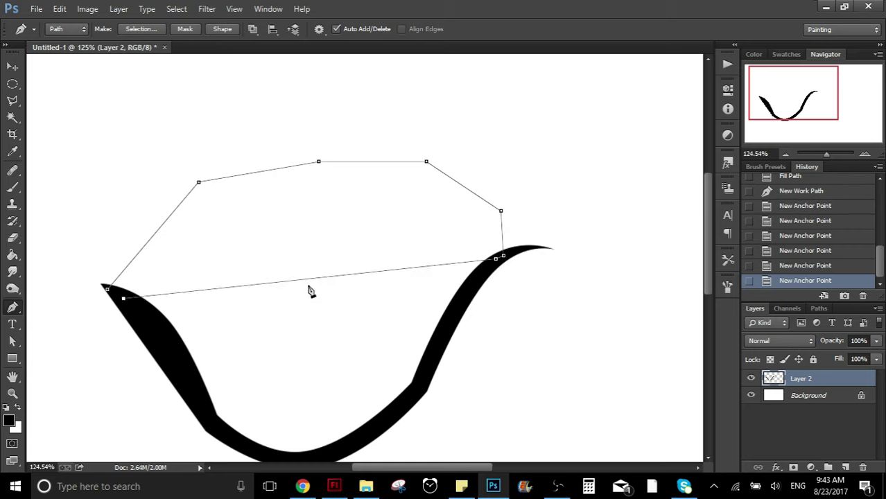
left_click(314, 280)
left_click_drag(314, 281, 253, 163)
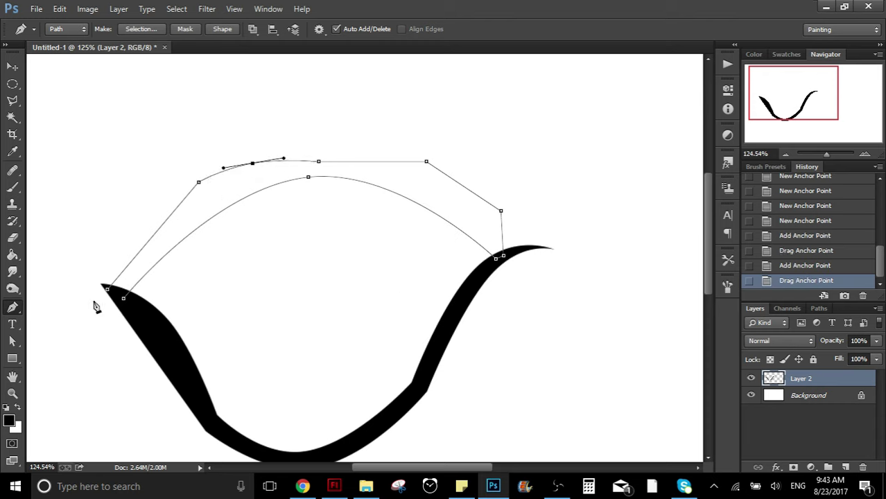
left_click(109, 295)
Fill the new path with black and deselect it.
right_click(288, 185)
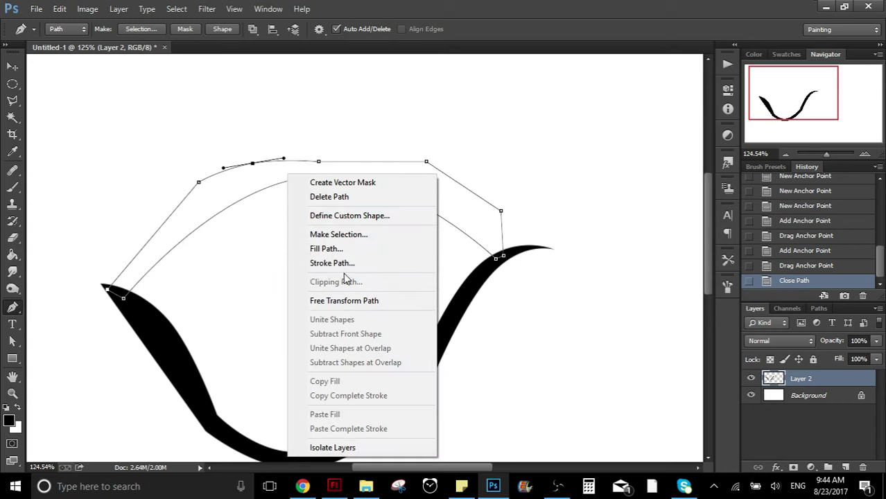
key("Escape")
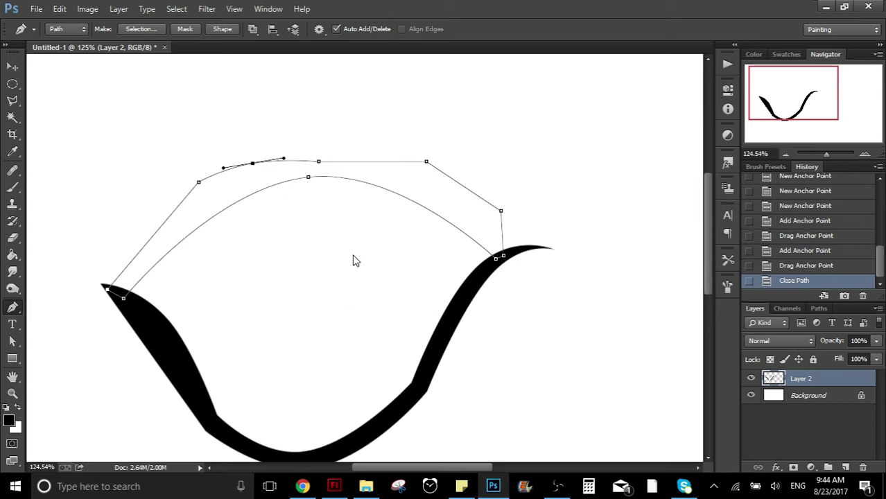
key("Return")
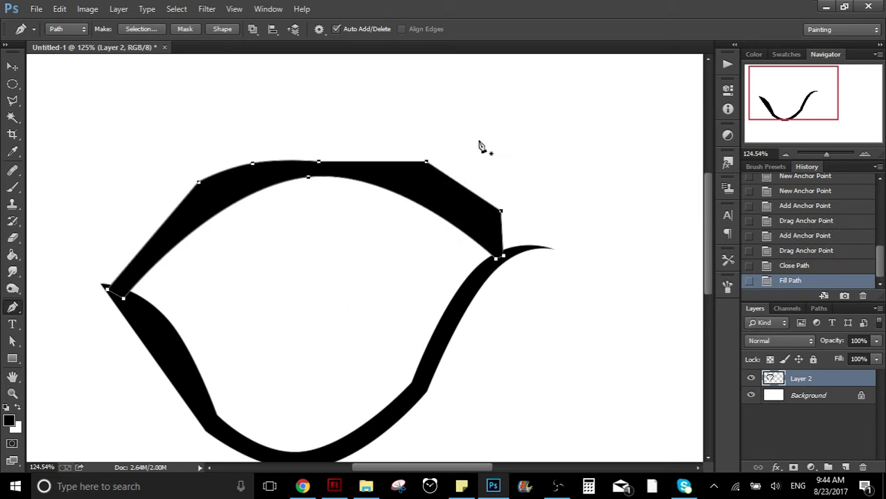
key("Escape")
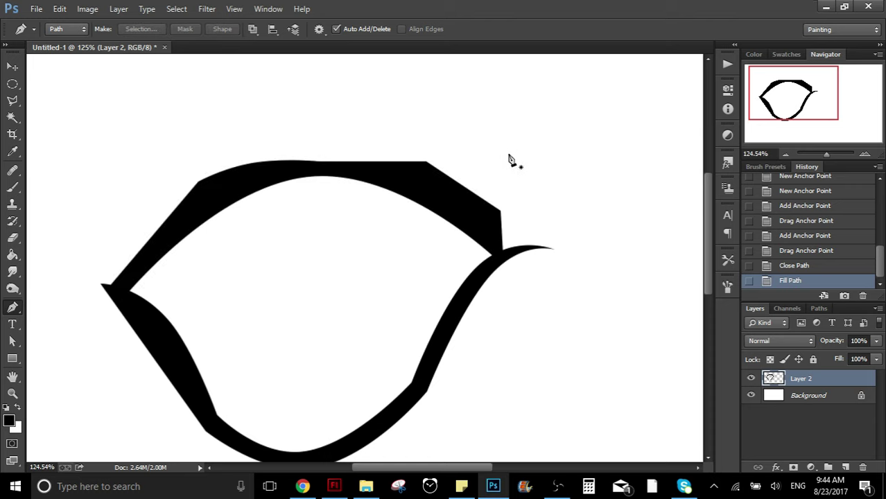
scroll(464, 129, "down", 1)
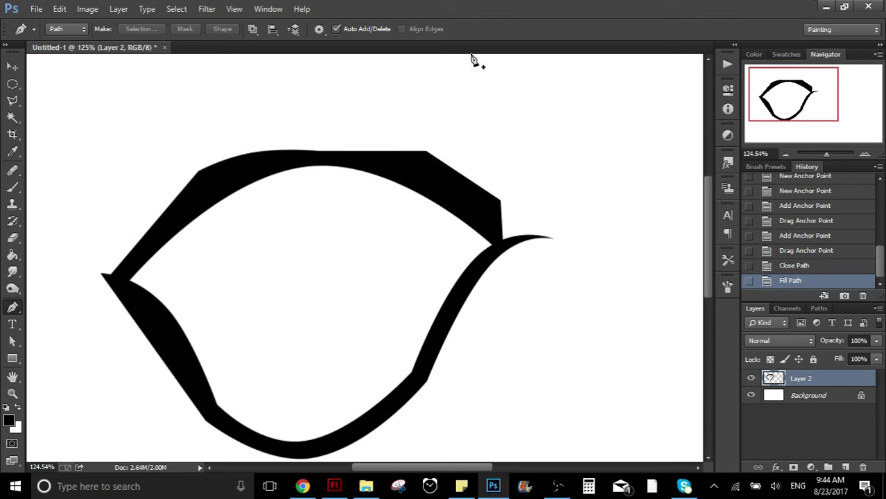
scroll(492, 197, "down", 1)
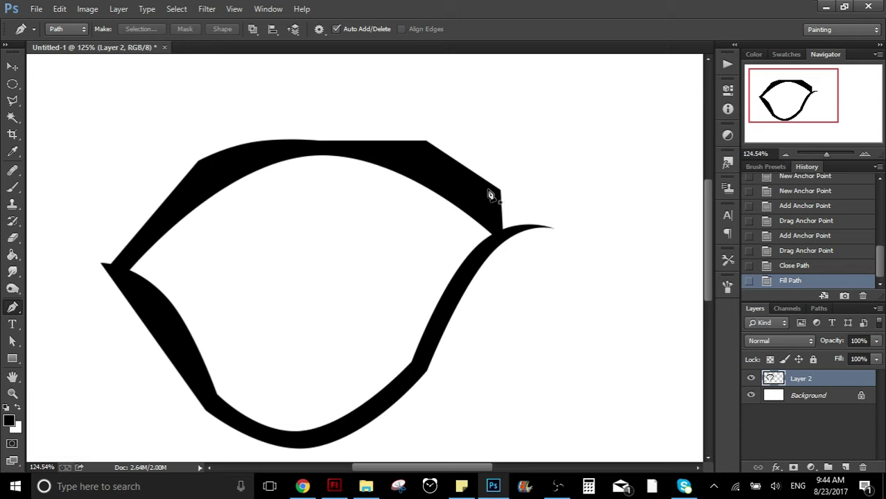
Pick red and Paint Bucket the large outline's interior, then undo that fill.
left_click(10, 426)
left_click(692, 197)
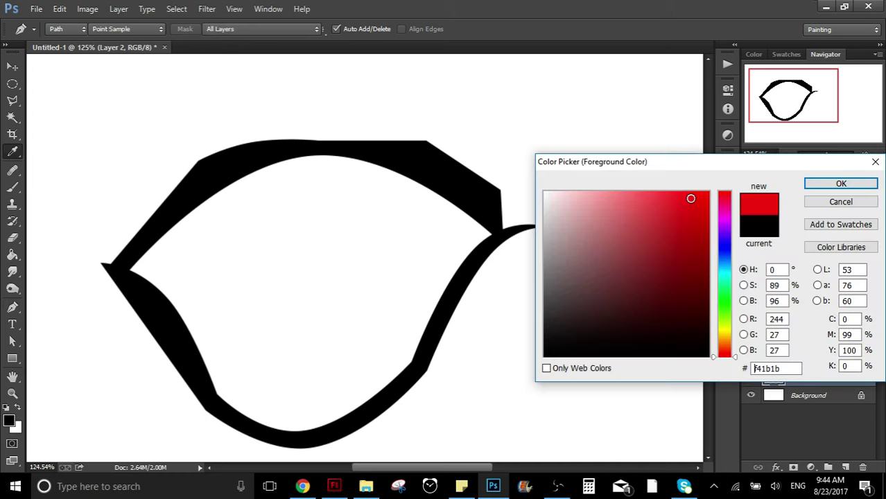
left_click(825, 181)
left_click(13, 255)
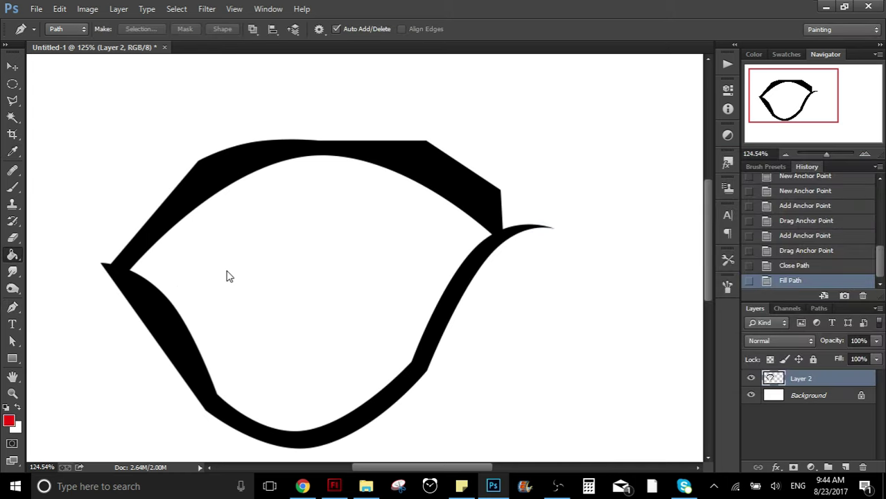
left_click(301, 278)
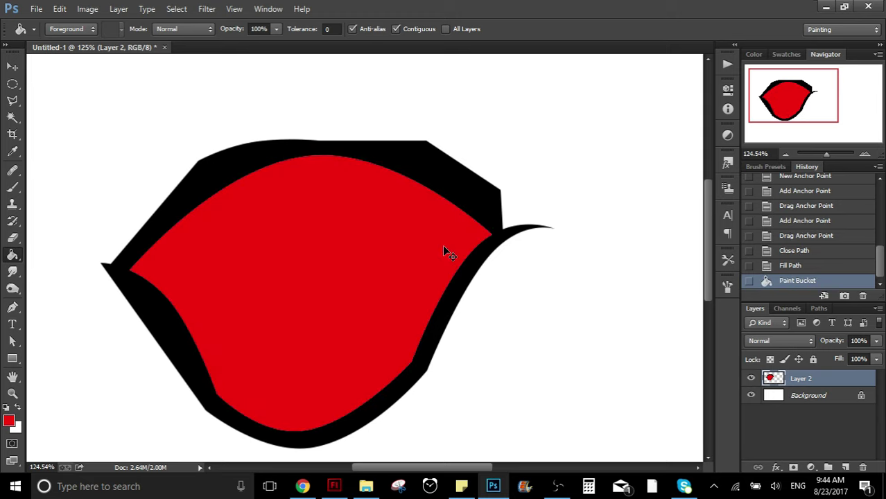
key("ctrl+z")
Reset to black and paint a thick ring at the upper left with the Brush.
left_click(7, 408)
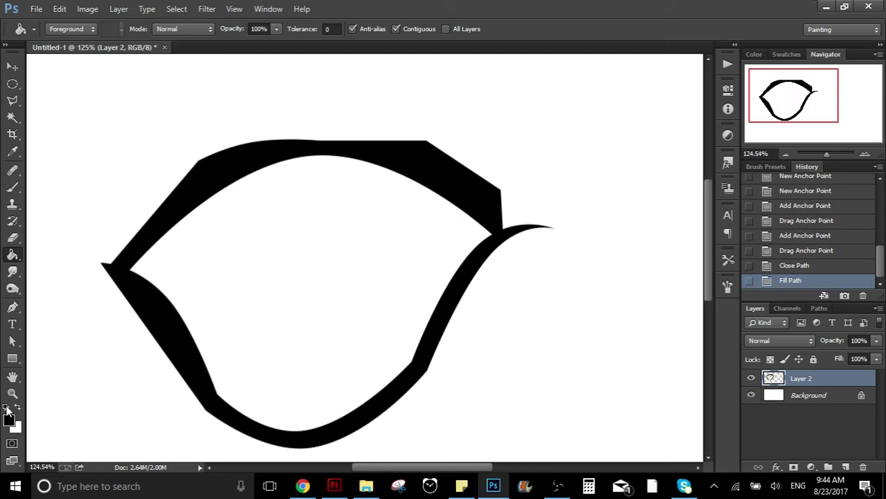
left_click(13, 187)
mouse_move(86, 89)
left_mouse_down()
mouse_move(39, 164)
mouse_move(123, 194)
mouse_move(169, 102)
mouse_move(109, 87)
mouse_move(80, 89)
left_mouse_up()
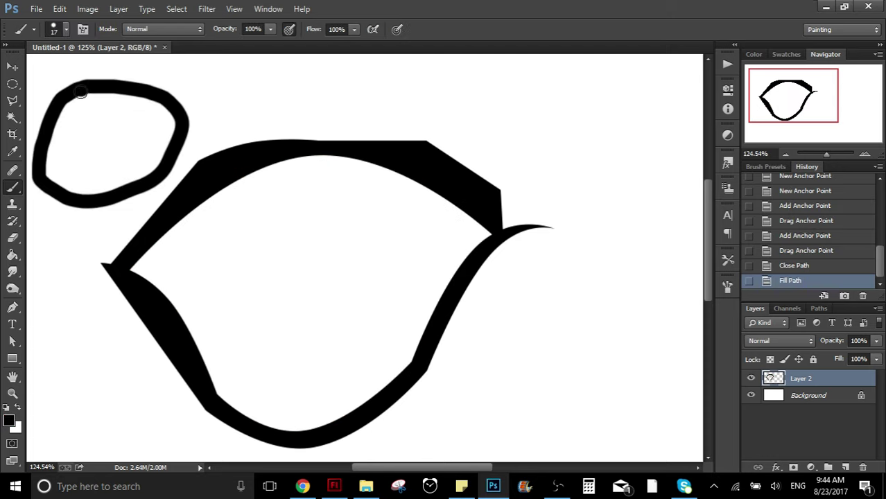
Set the foreground to red and Paint Bucket fill the inside of the ring.
left_click(11, 420)
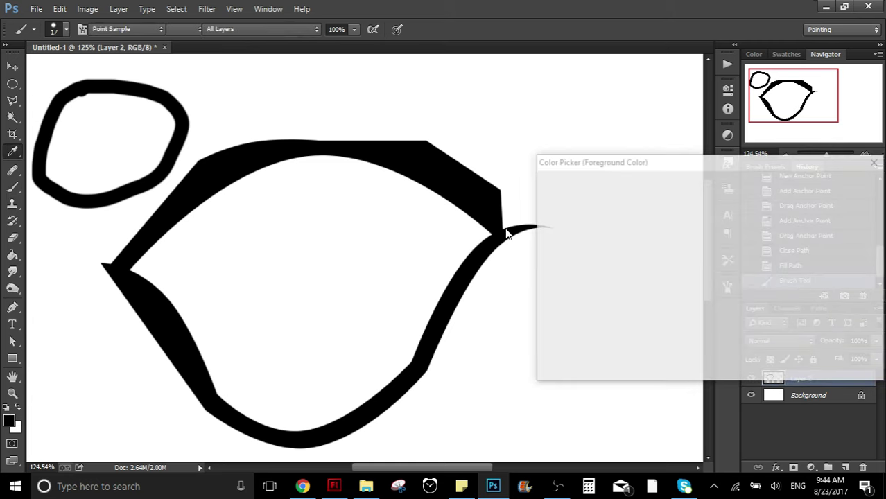
left_click(700, 182)
left_click(841, 178)
left_click(13, 254)
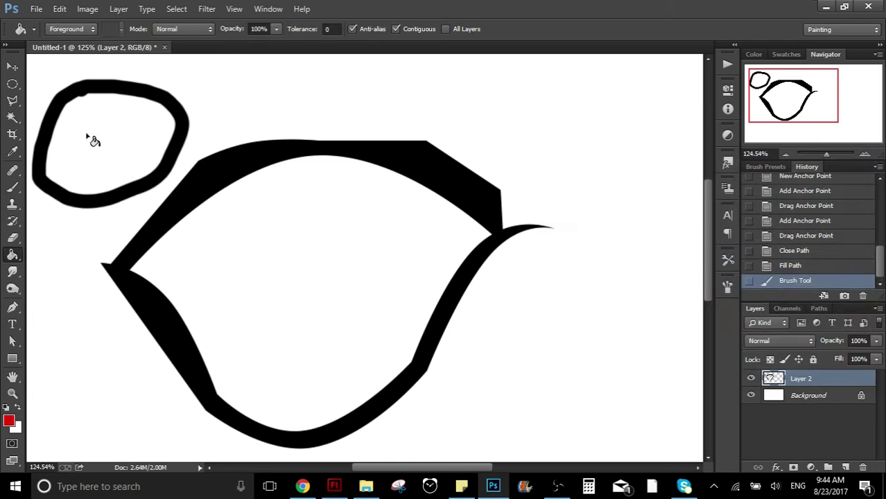
left_click(92, 141)
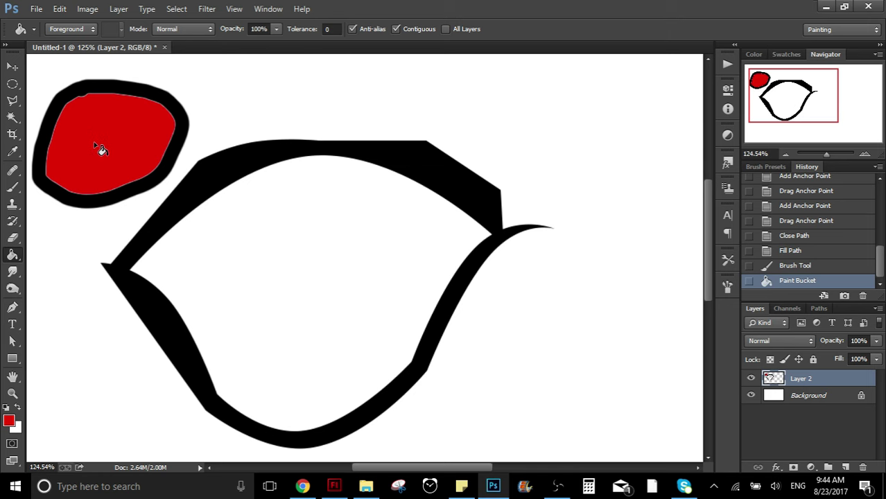
scroll(101, 149, "up", 3)
key("super")
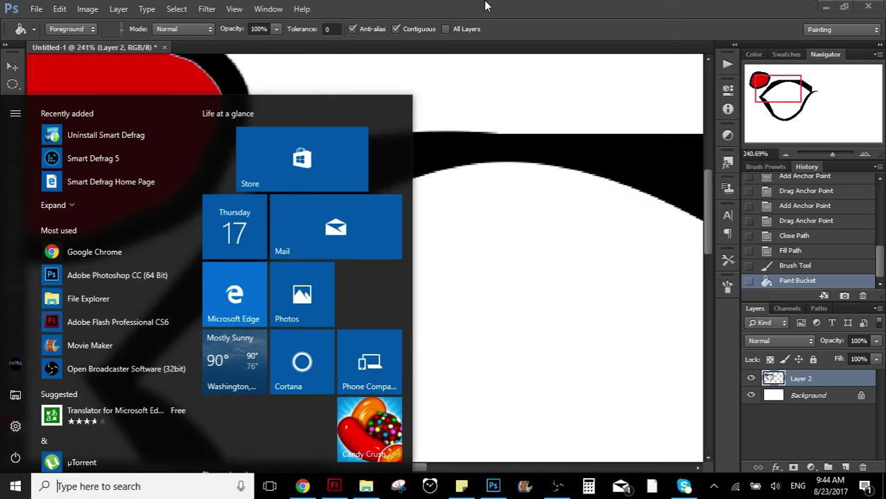
key("Escape")
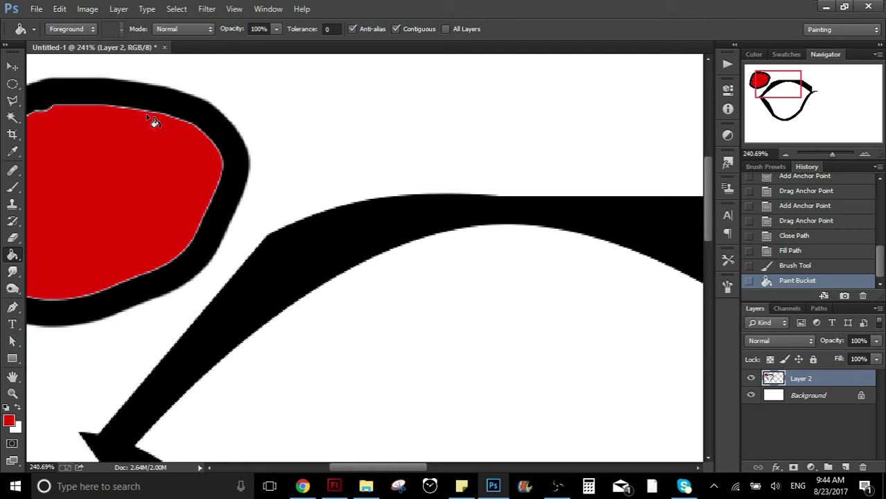
Bring the drawing back into view, add a new empty Layer 3, and move it beneath Layer 2.
scroll(466, 207, "down", 2)
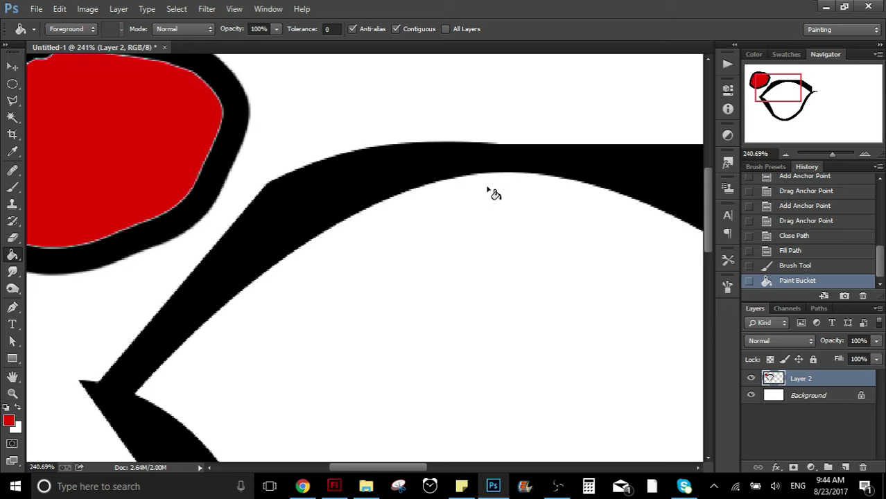
scroll(587, 231, "down", 2)
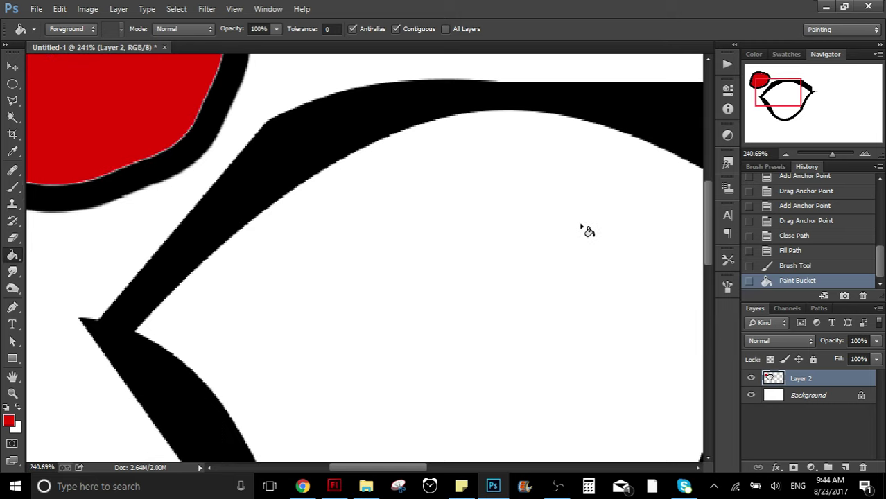
scroll(587, 230, "down", 4)
left_click_drag(619, 273, 495, 286)
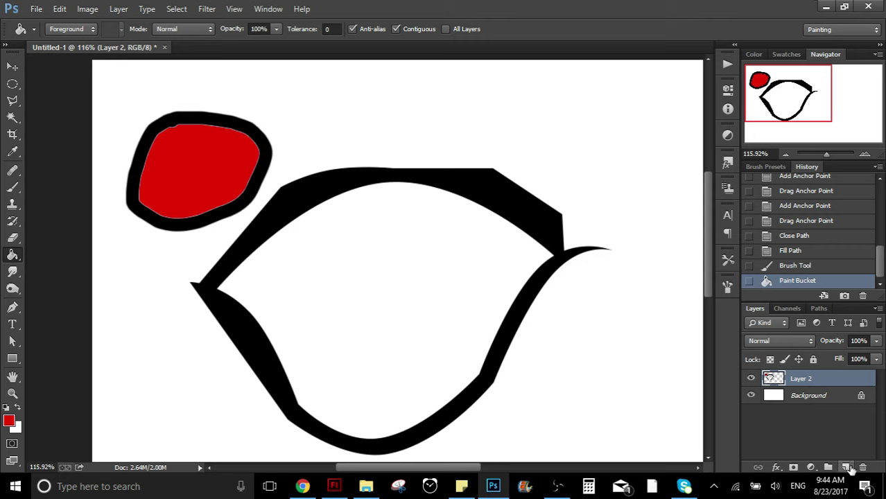
left_click(846, 467)
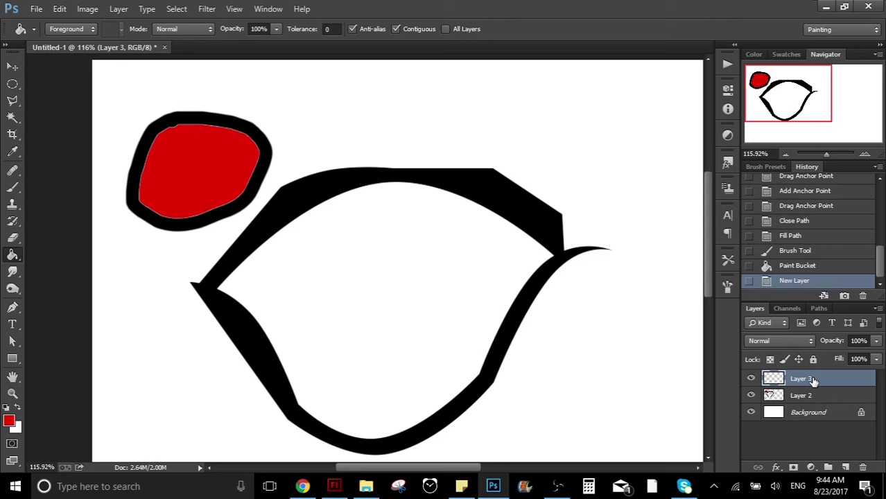
left_click_drag(827, 383, 829, 402)
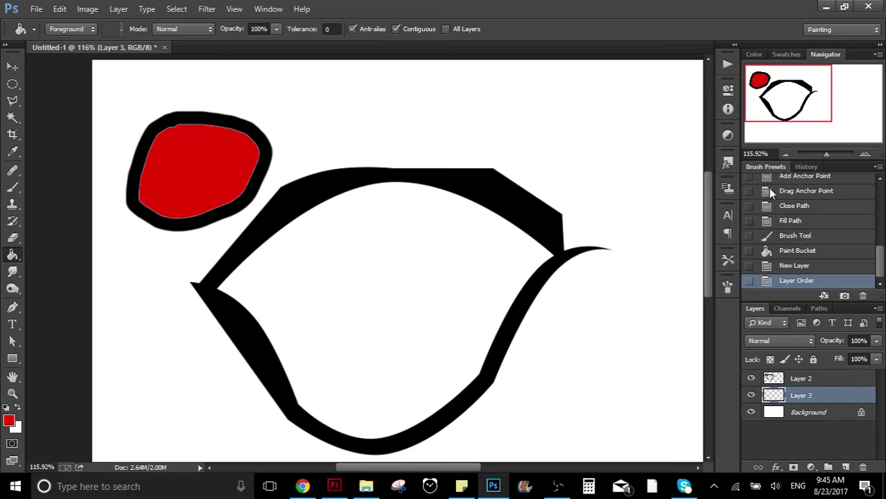
Show the brush presets, toggle Layer 2's visibility to check its contents, then select Layer 3.
left_click(766, 167)
left_click(799, 379)
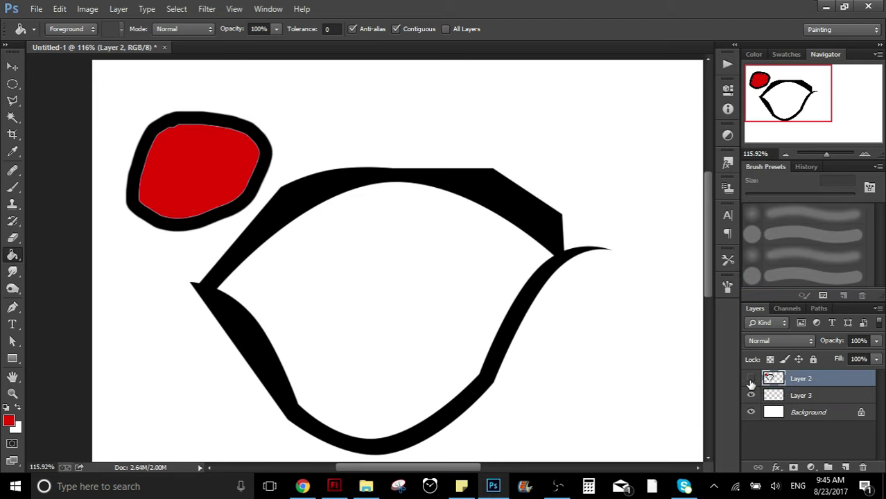
left_click(750, 378)
left_click(751, 378)
left_click(806, 393)
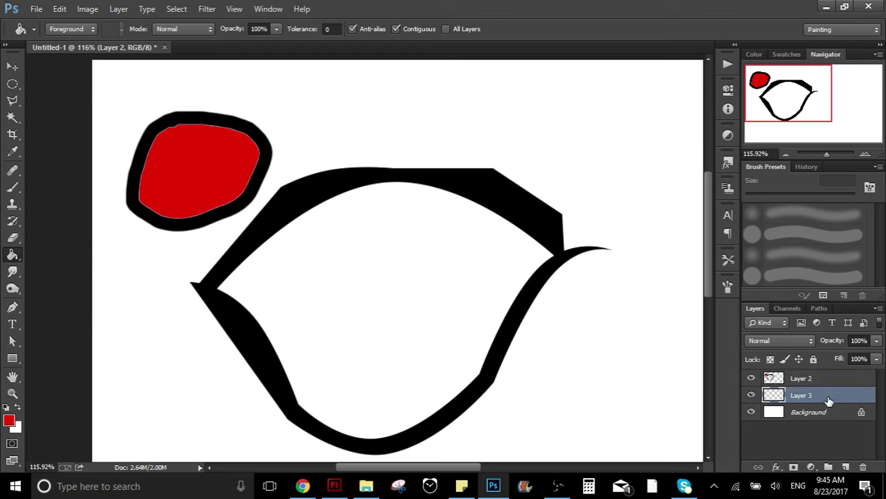
With the Pen tool, place anchor points along the outline's inner left, bottom and right edges.
left_click(16, 102)
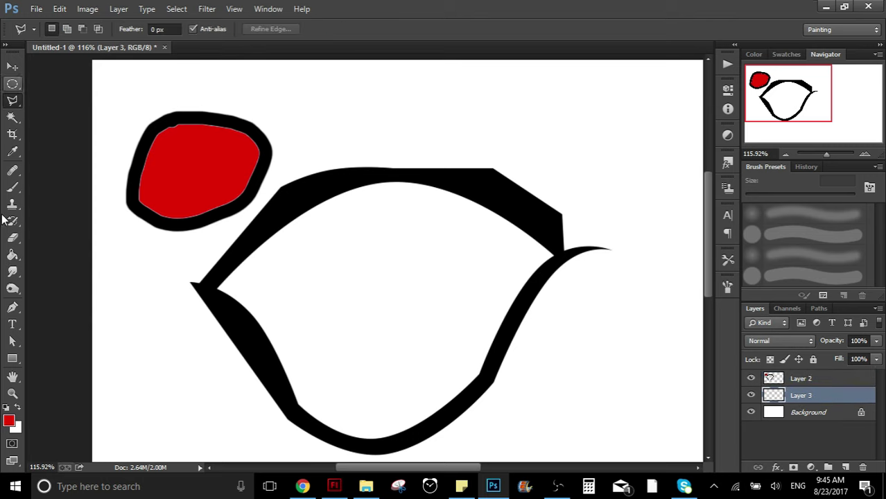
left_click(12, 307)
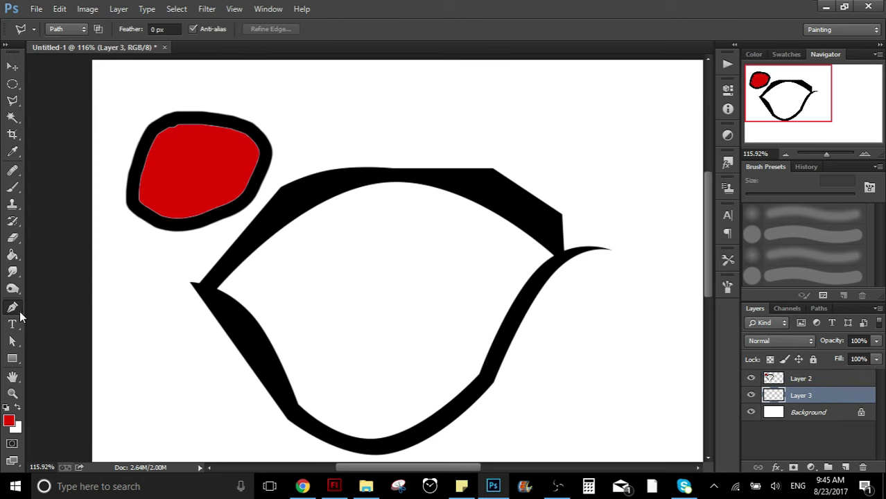
left_click(213, 279)
left_click(213, 294)
left_click(246, 328)
left_click(268, 379)
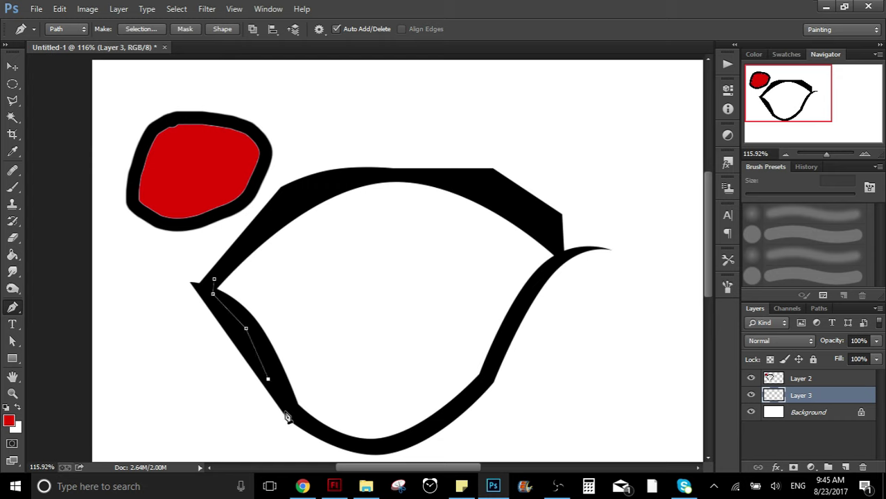
left_click(289, 414)
left_click(335, 443)
left_click(367, 448)
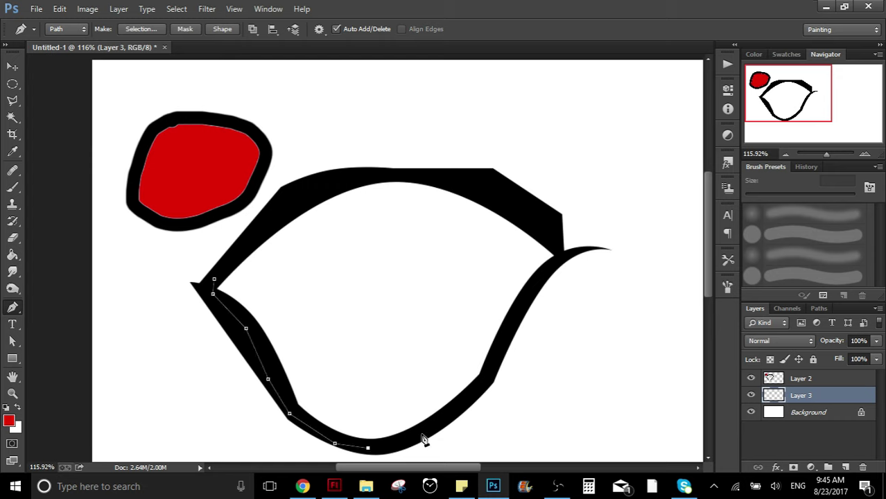
left_click(416, 437)
left_click(471, 395)
left_click(493, 358)
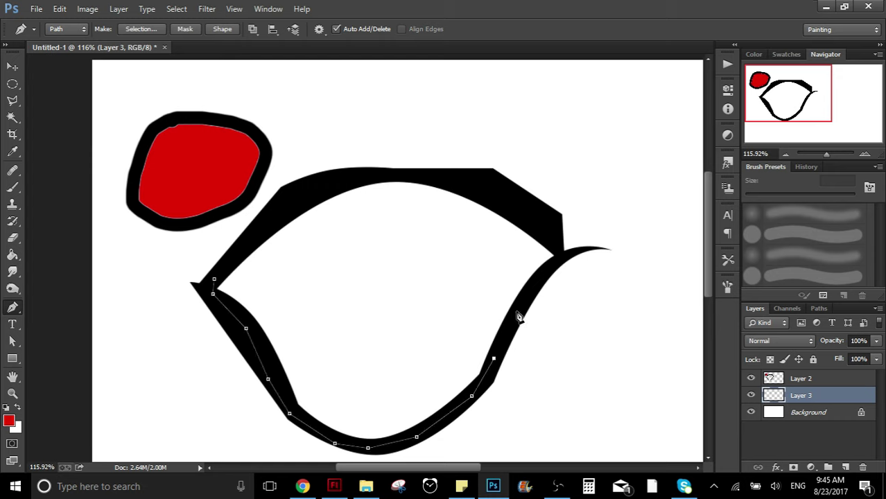
left_click(518, 309)
left_click(538, 277)
left_click(560, 258)
Continue the path across the top inner edge, close it, and choose Make Selection.
left_click(545, 227)
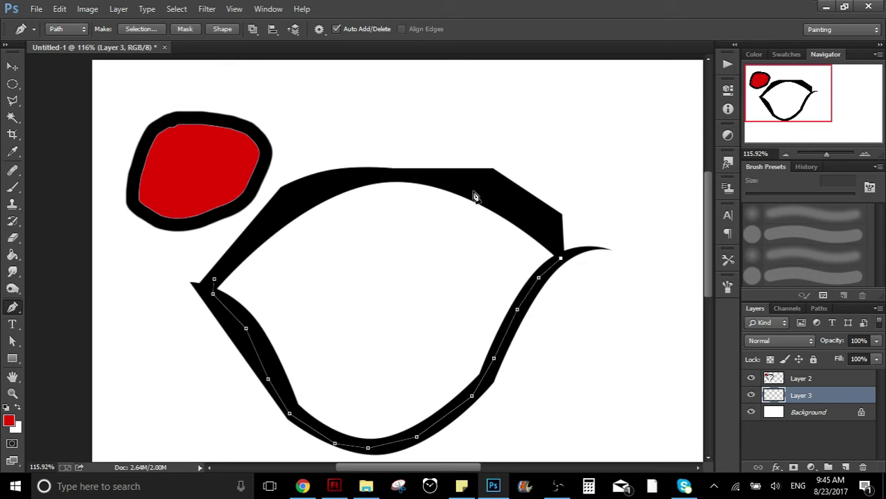
left_click(471, 190)
left_click(411, 177)
left_click(349, 178)
left_click(276, 218)
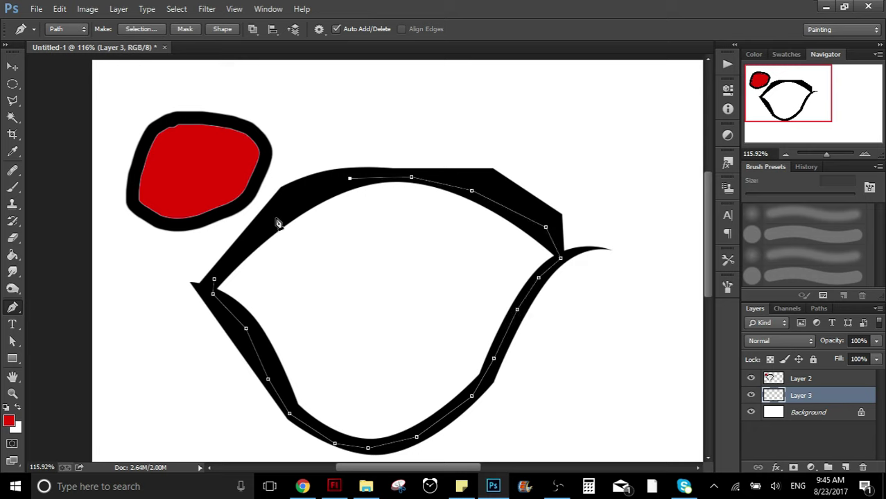
left_click(228, 264)
left_click(215, 281)
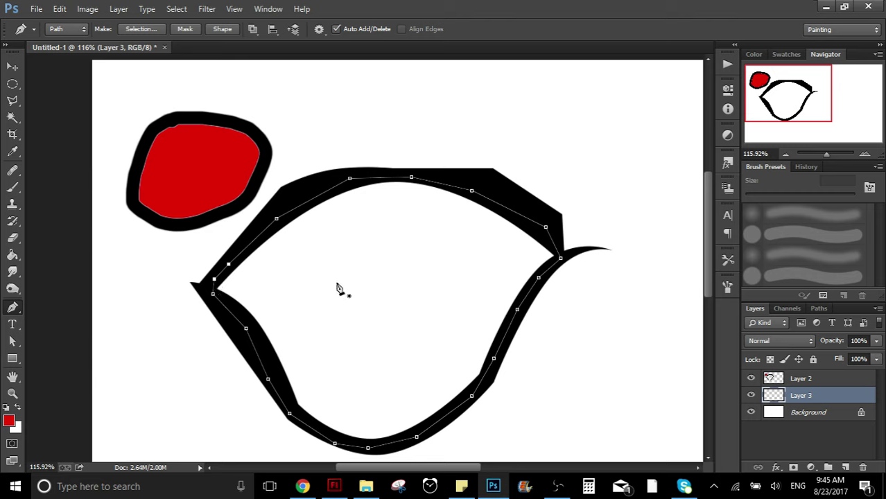
right_click(361, 279)
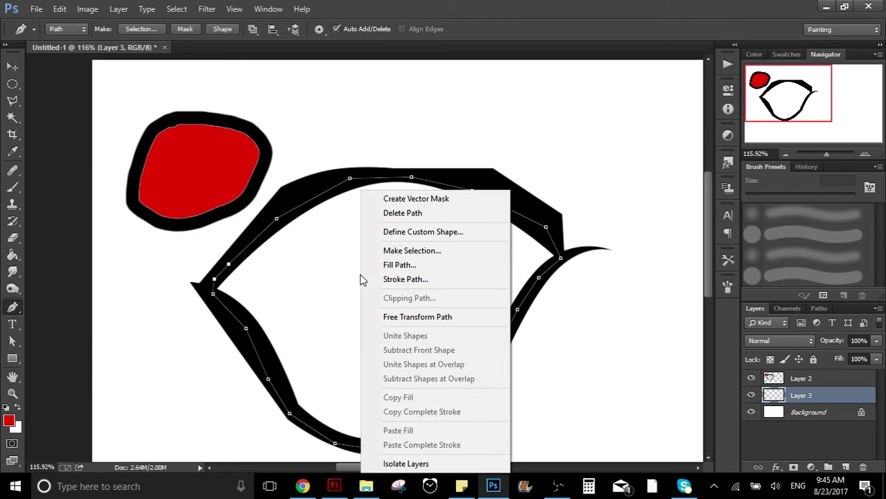
left_click(408, 251)
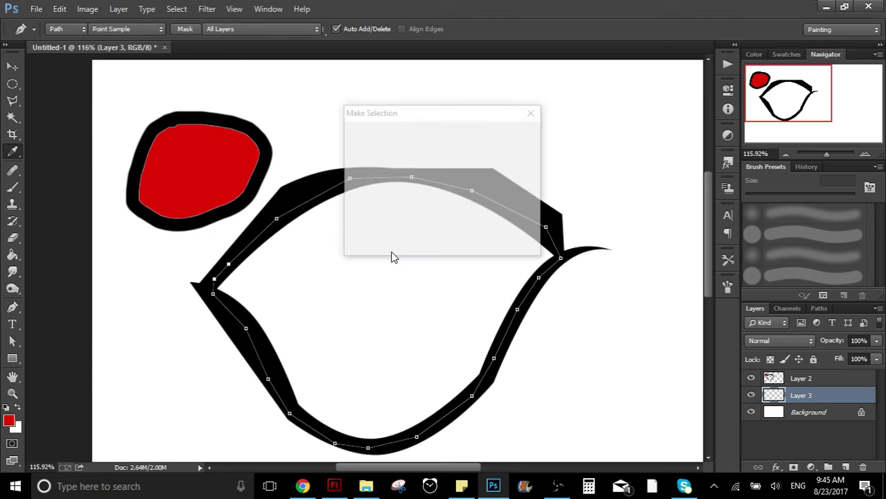
Confirm the selection, fill it with red on Layer 3, then deselect.
key("g")
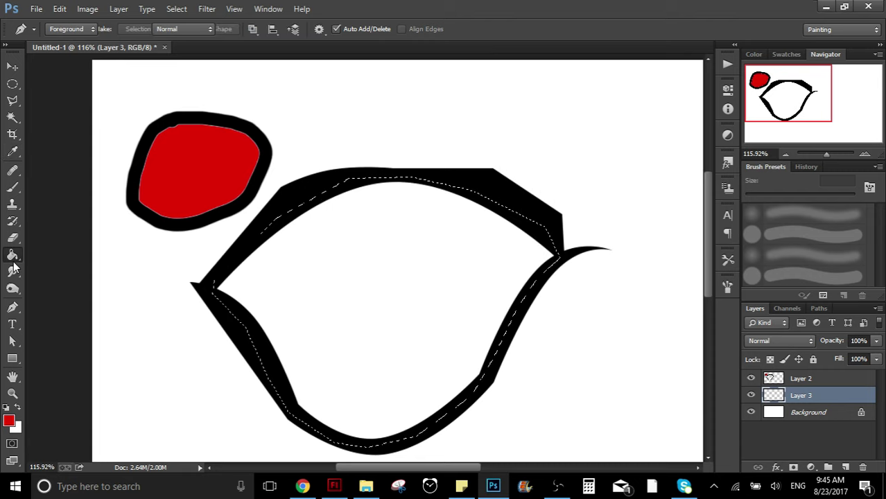
left_click(404, 261)
left_click(12, 84)
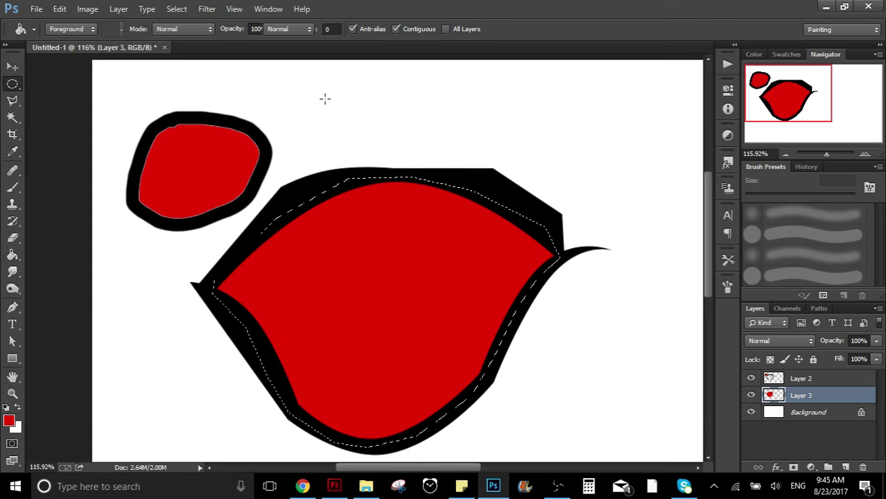
left_click(324, 95)
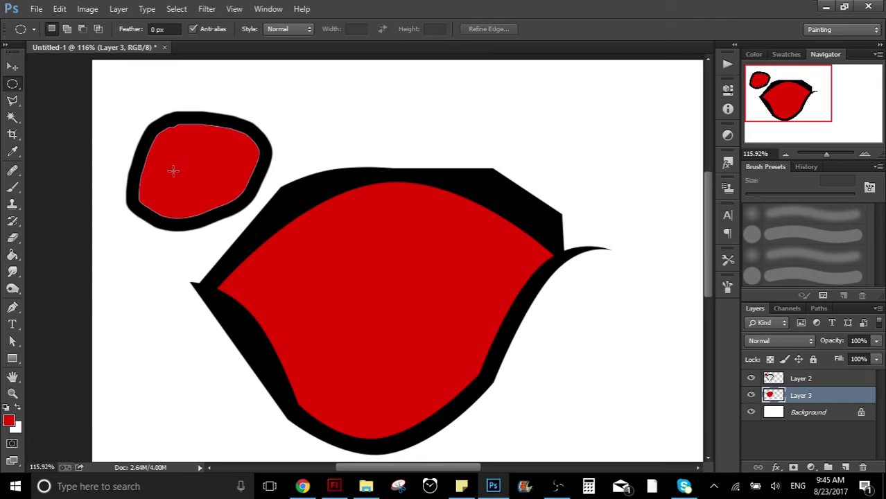
Toggle Layer 2 and Layer 3 visibility to check them, leaving both hidden.
left_click(751, 378)
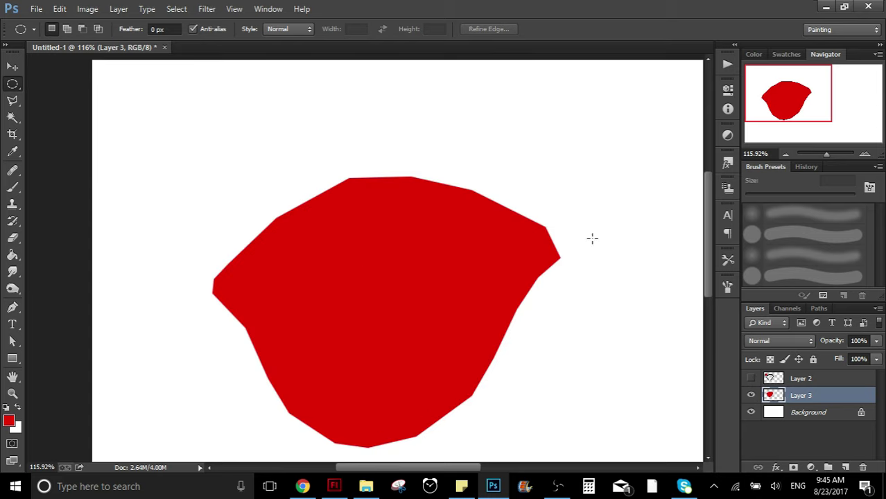
left_click(751, 377)
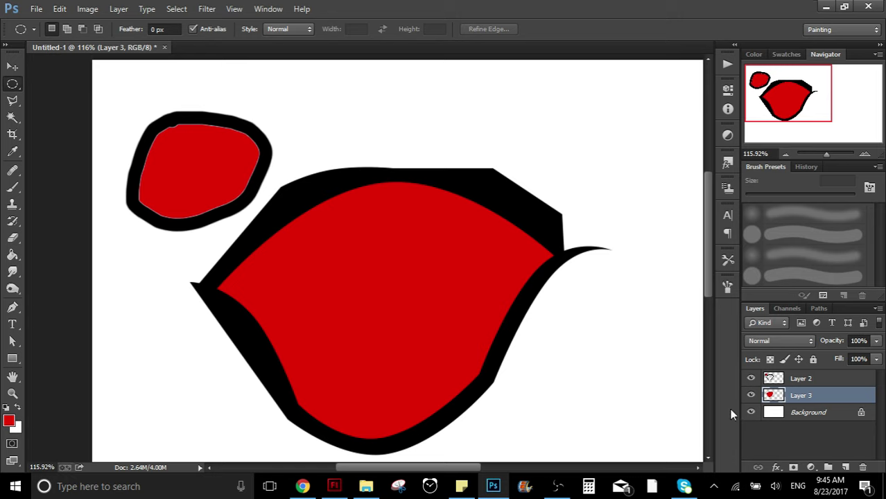
left_click(750, 397)
left_click(751, 397)
left_click_drag(751, 377, 751, 395)
On new Layer 4, reset colours to black and fill a large circular selection with black.
left_click(845, 468)
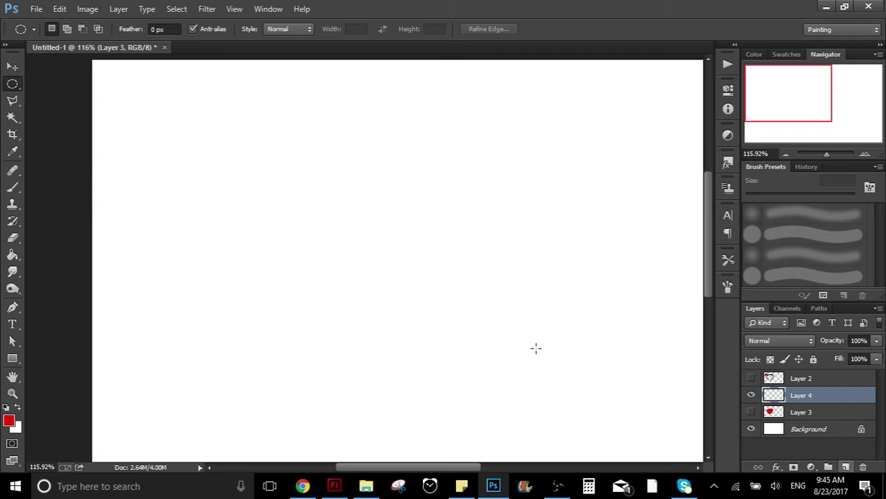
left_click_drag(369, 469, 430, 470)
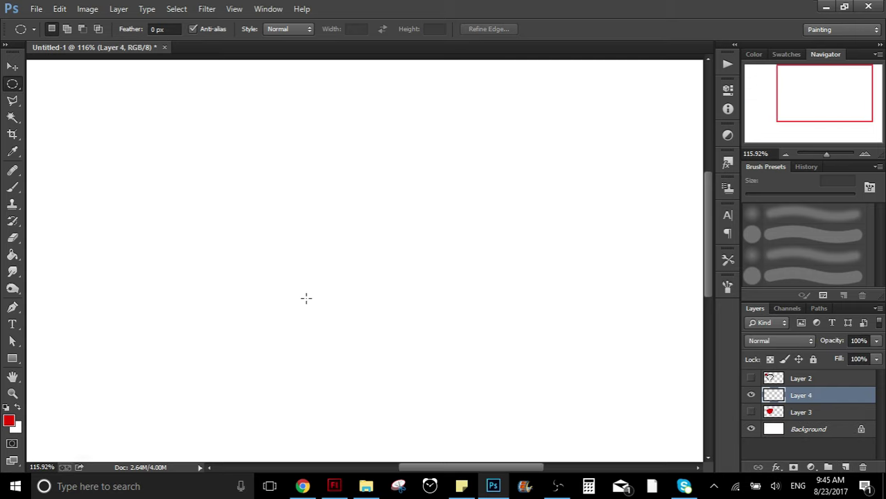
left_click(6, 408)
left_click_drag(239, 161, 534, 436)
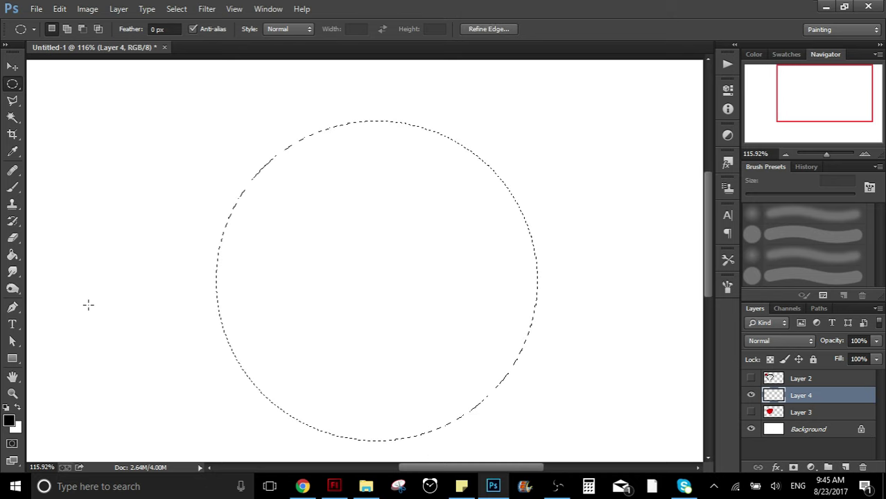
left_click(11, 257)
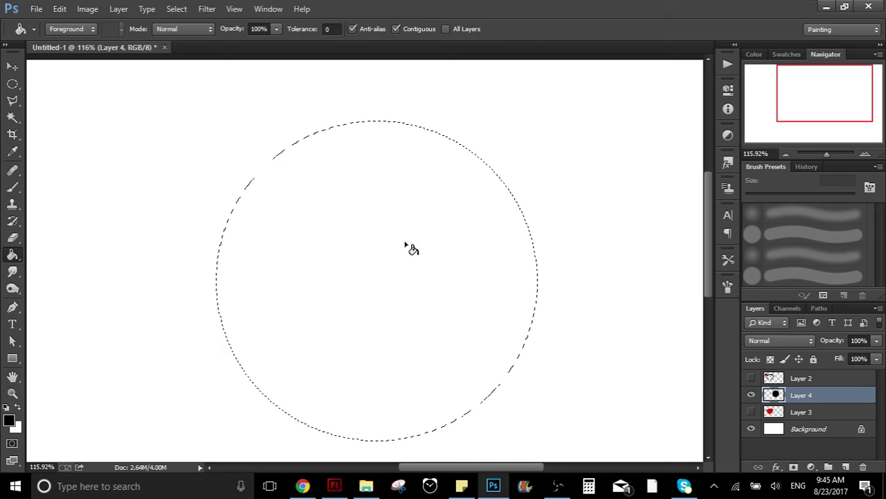
left_click(411, 248)
left_click(13, 84)
left_click(119, 170)
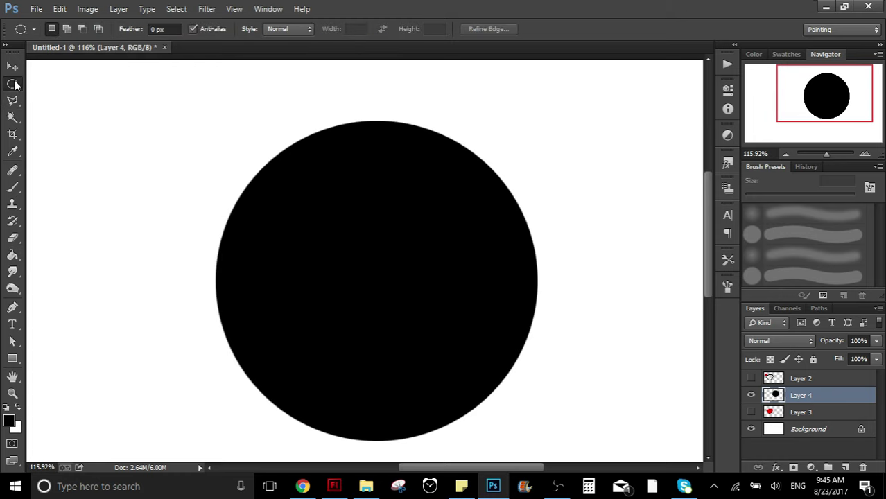
right_click(12, 84)
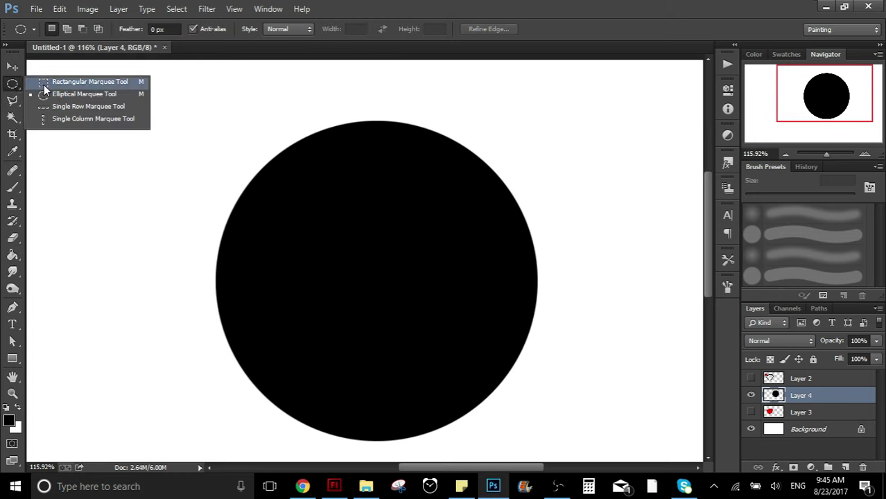
left_click(45, 82)
left_click_drag(141, 162, 205, 174)
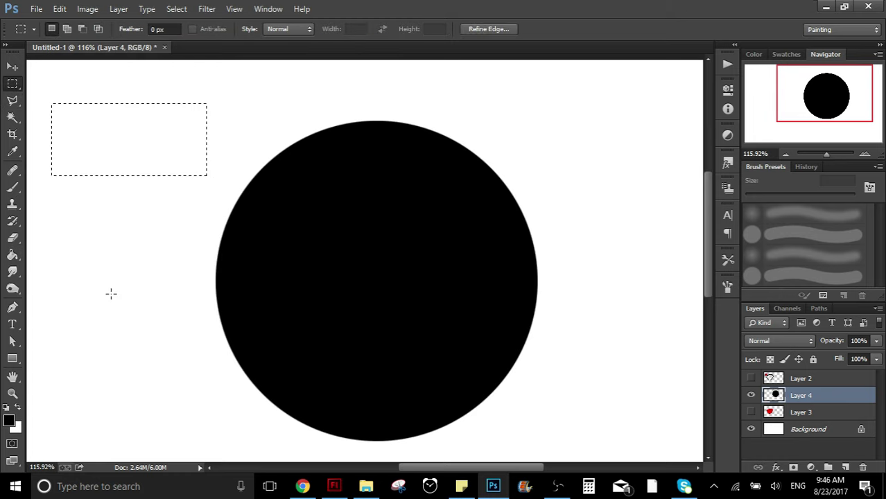
left_click_drag(114, 290, 59, 438)
left_click_drag(89, 184, 161, 292)
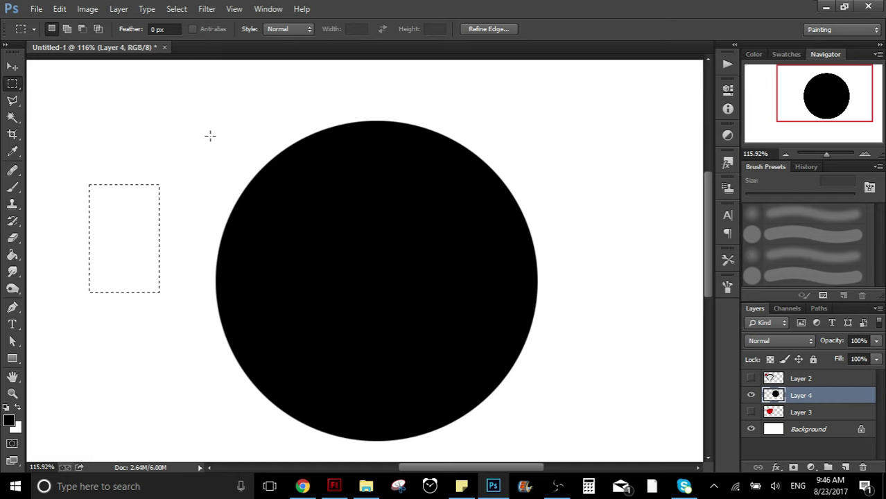
left_click(173, 112)
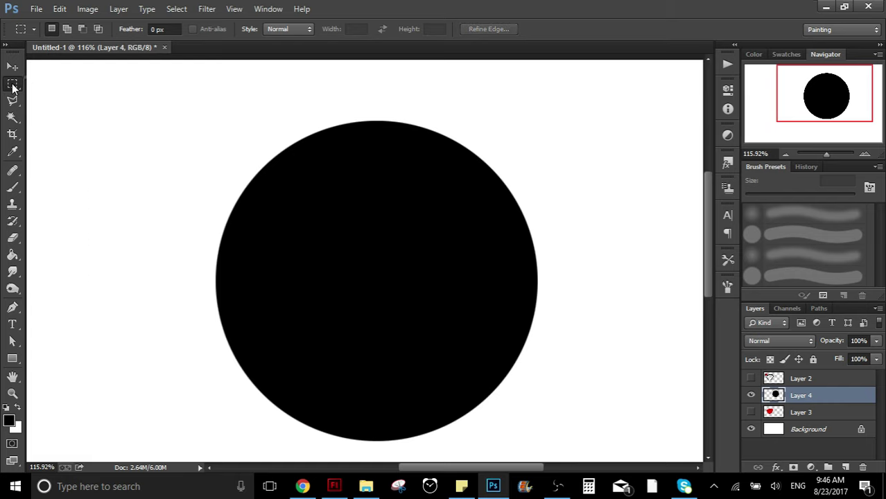
left_click(13, 87)
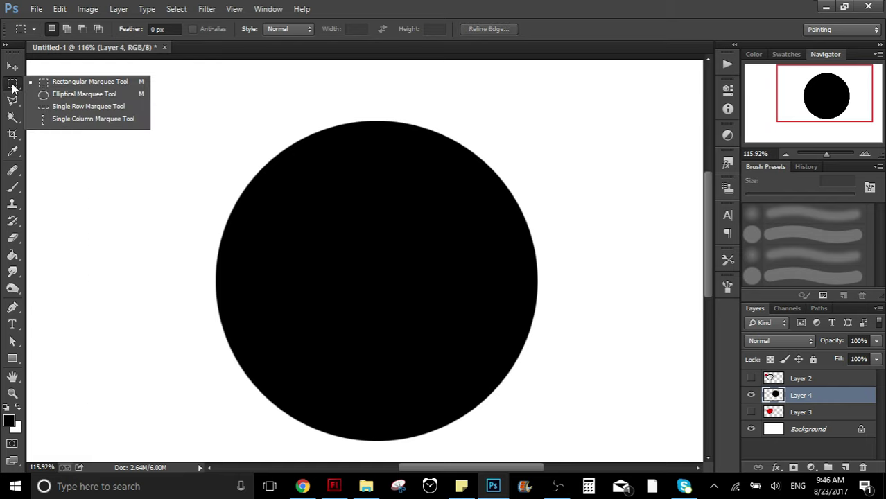
left_click(47, 107)
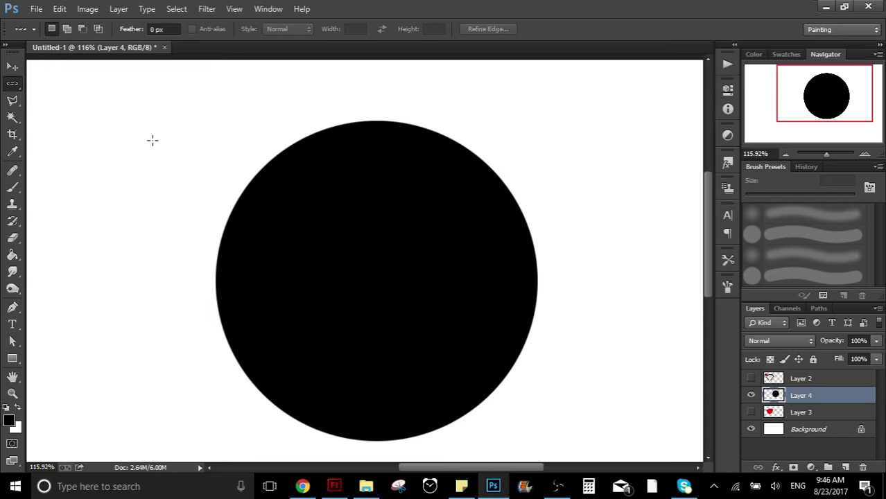
left_click_drag(208, 128, 226, 105)
scroll(208, 149, "up", 1)
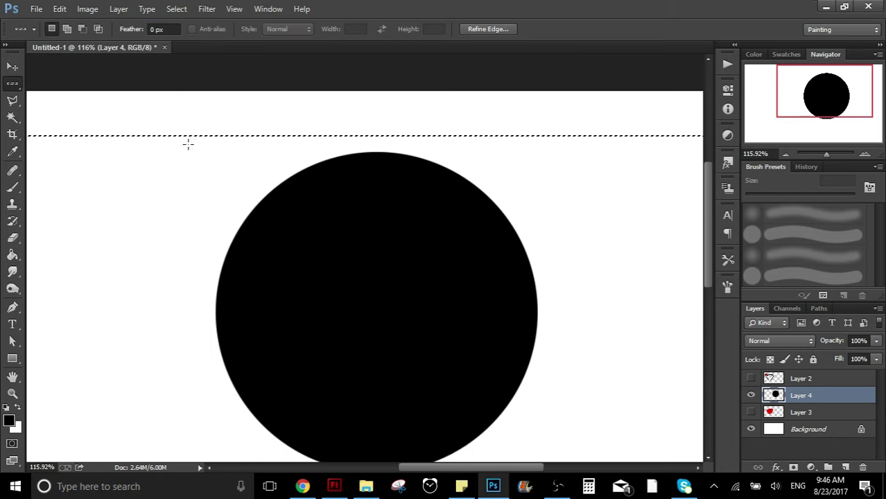
left_click(12, 84)
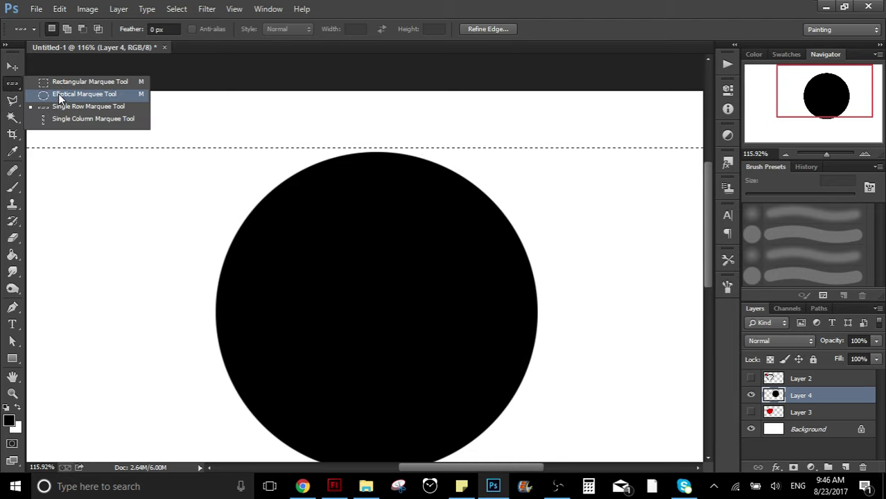
left_click(42, 93)
left_click_drag(56, 175, 155, 301)
left_click(185, 194)
scroll(287, 215, "down", 3)
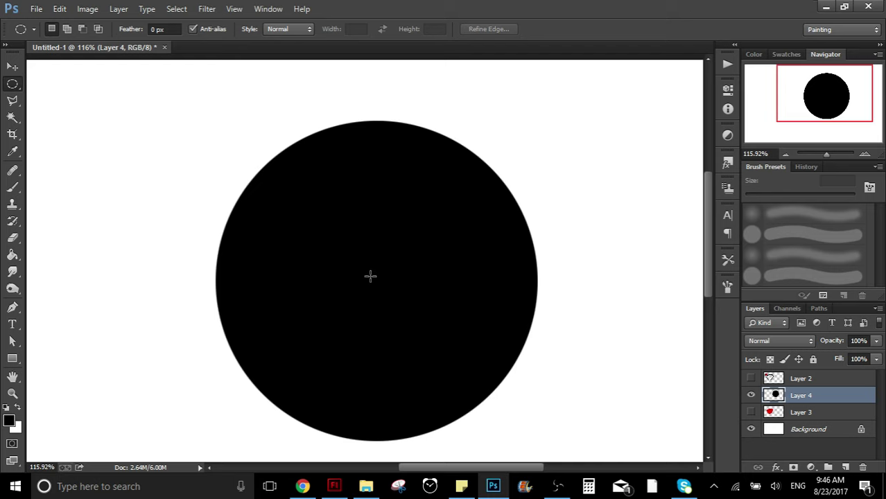
Select a smaller circle inside the black disc, delete its centre, and deselect.
left_click_drag(383, 285, 526, 146)
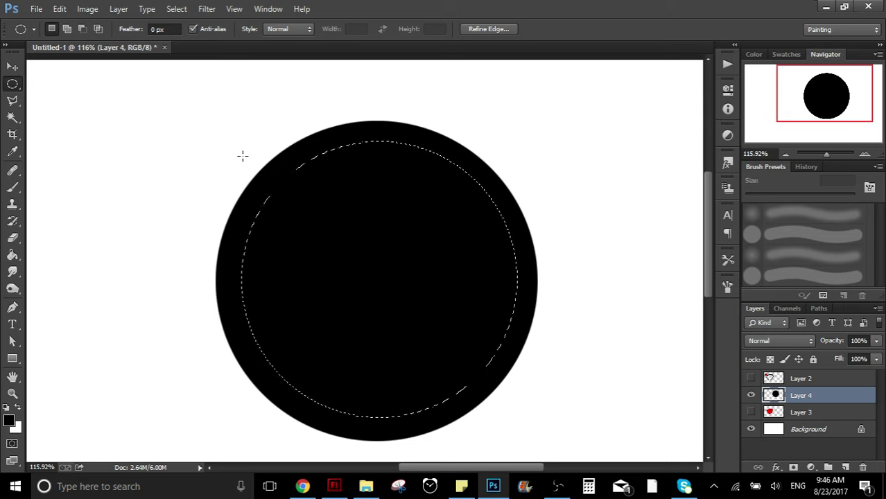
left_click(12, 66)
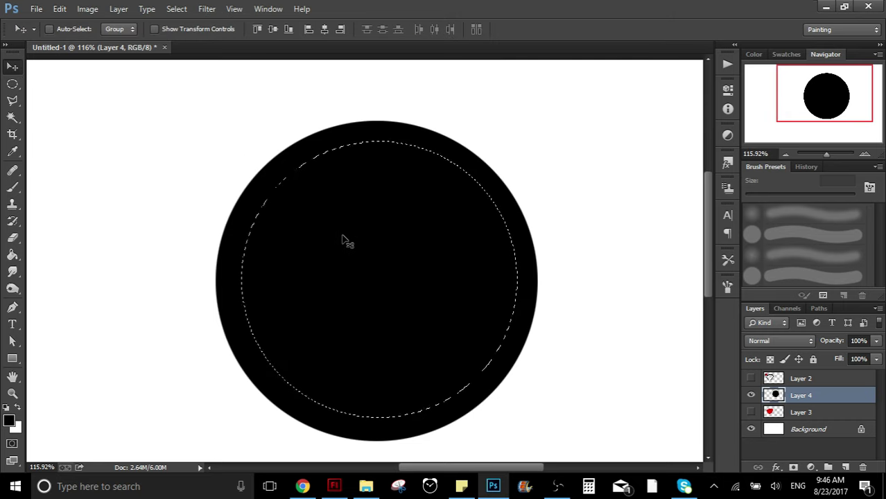
left_click_drag(385, 284, 237, 213)
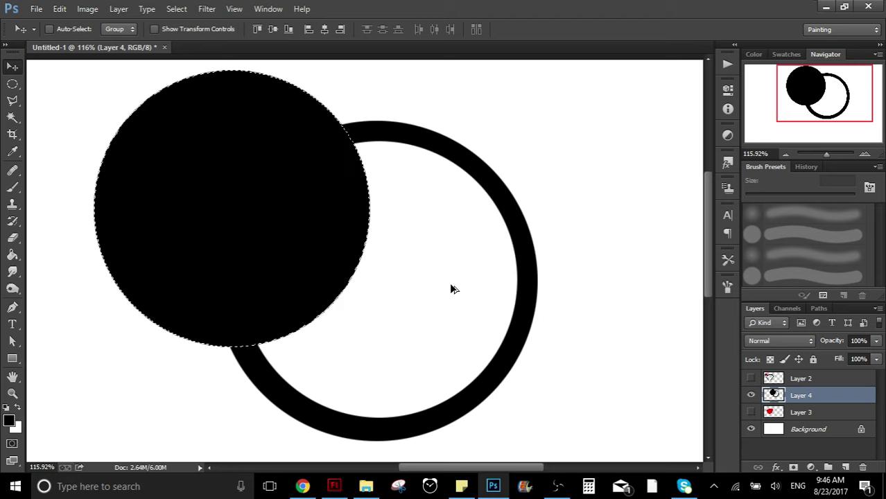
key("ctrl+z")
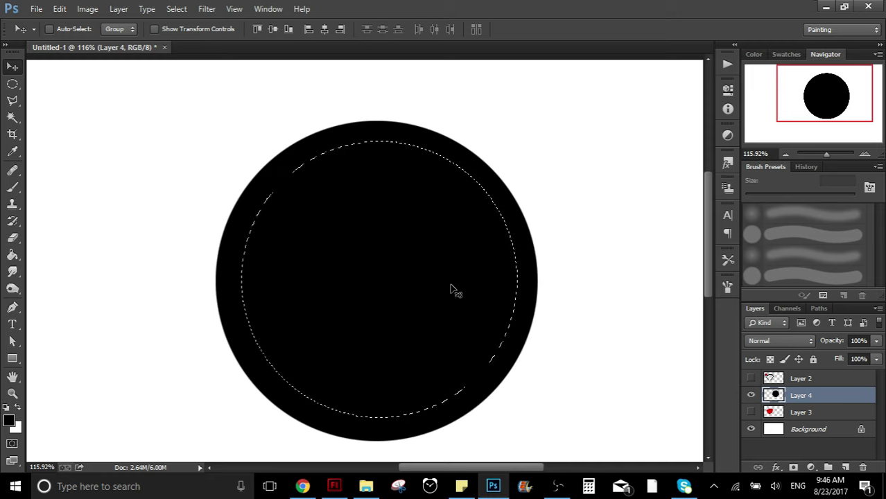
key("Delete")
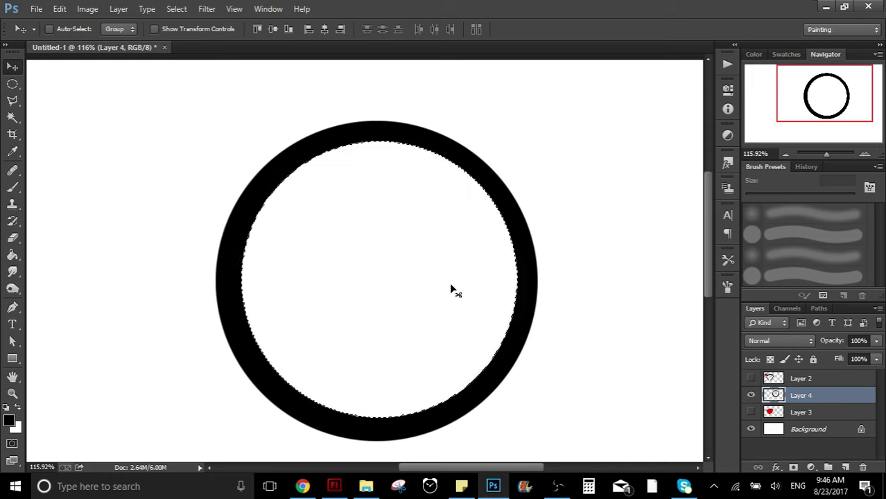
left_click(12, 83)
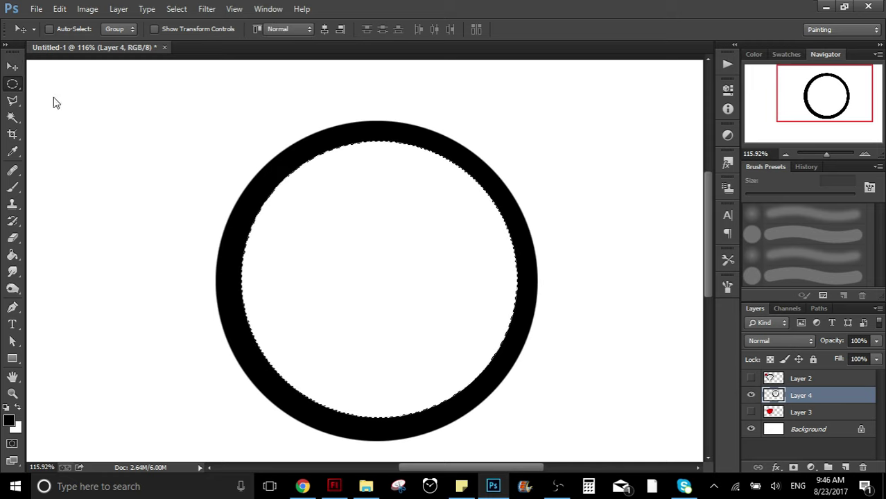
left_click(75, 102)
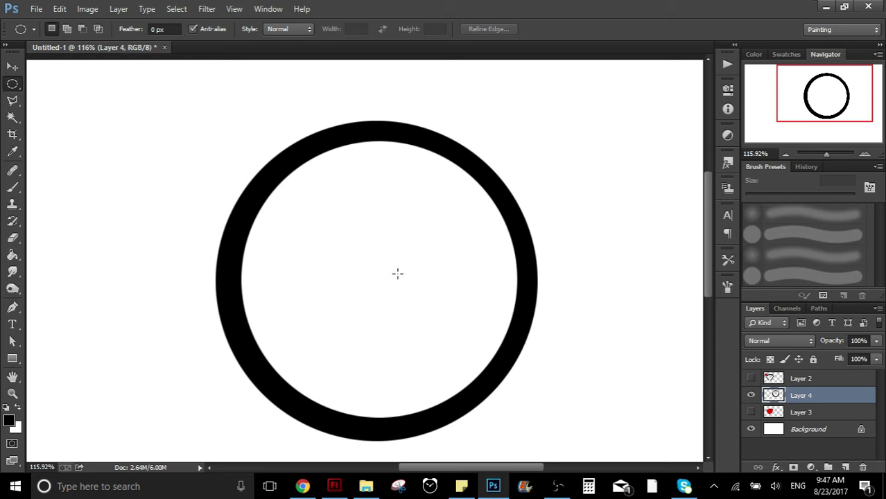